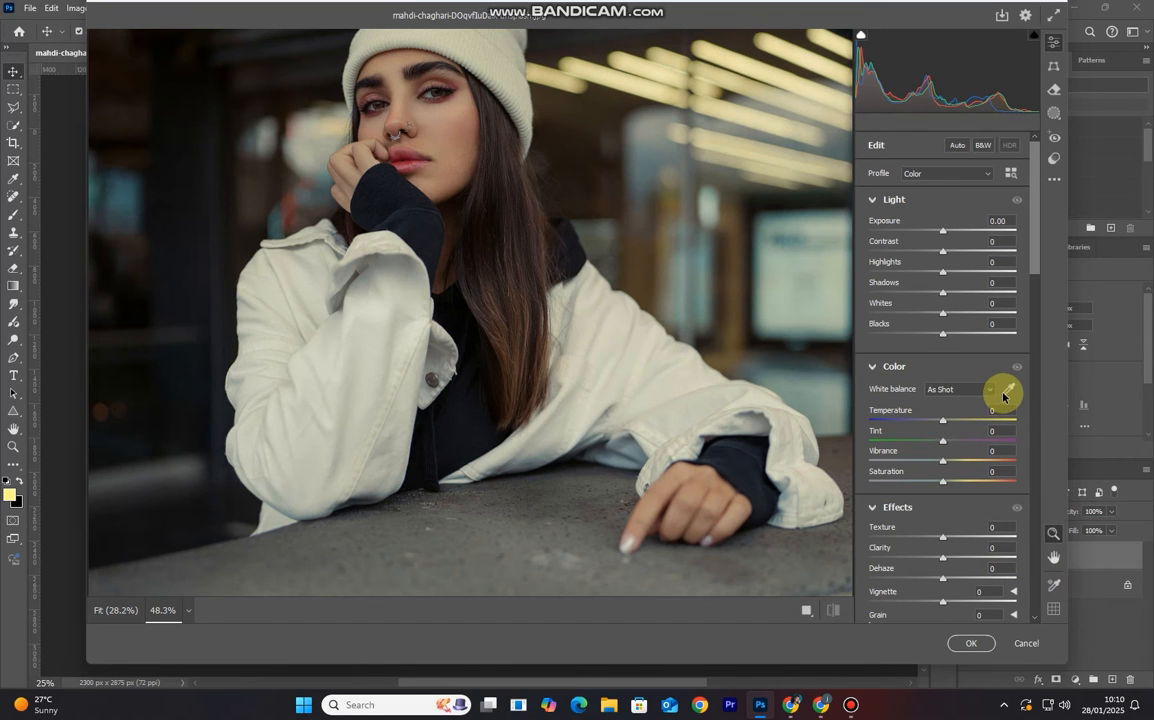
Correct the white balance by sampling the white jacket below the shoulder, and compare the photo before and after the correction.
click(1009, 389)
scroll(576, 363, up, 1)
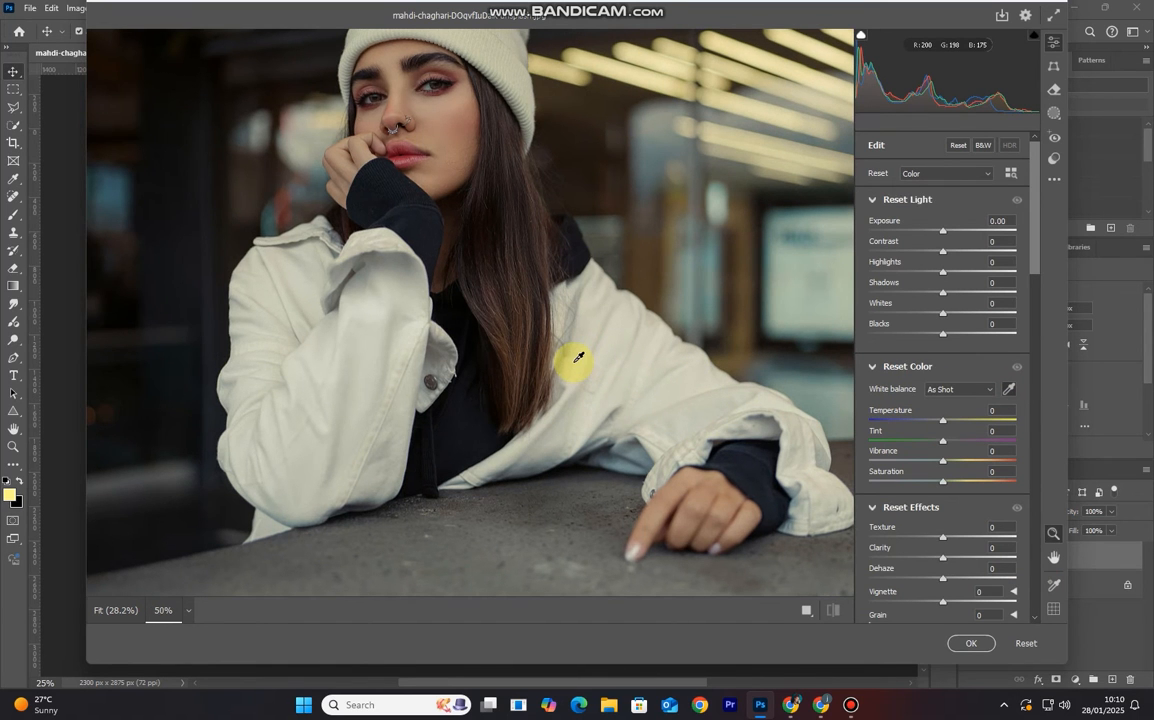
drag(582, 352, 637, 352)
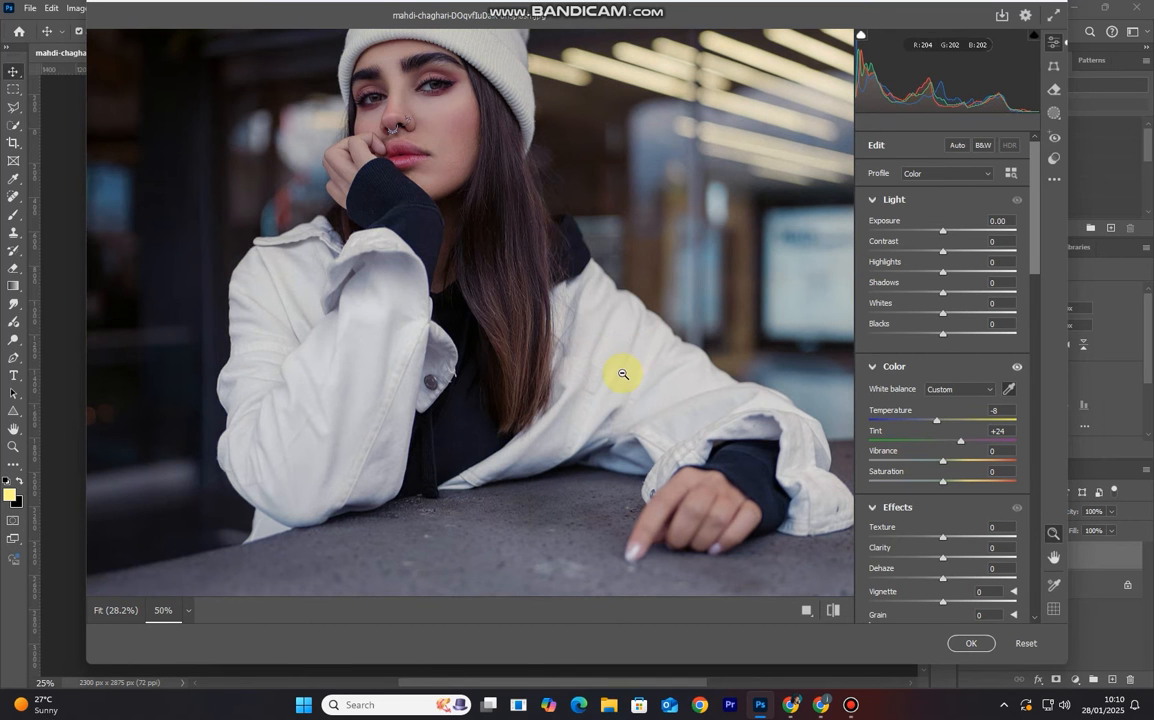
scroll(622, 374, down, 8)
scroll(622, 374, down, 2)
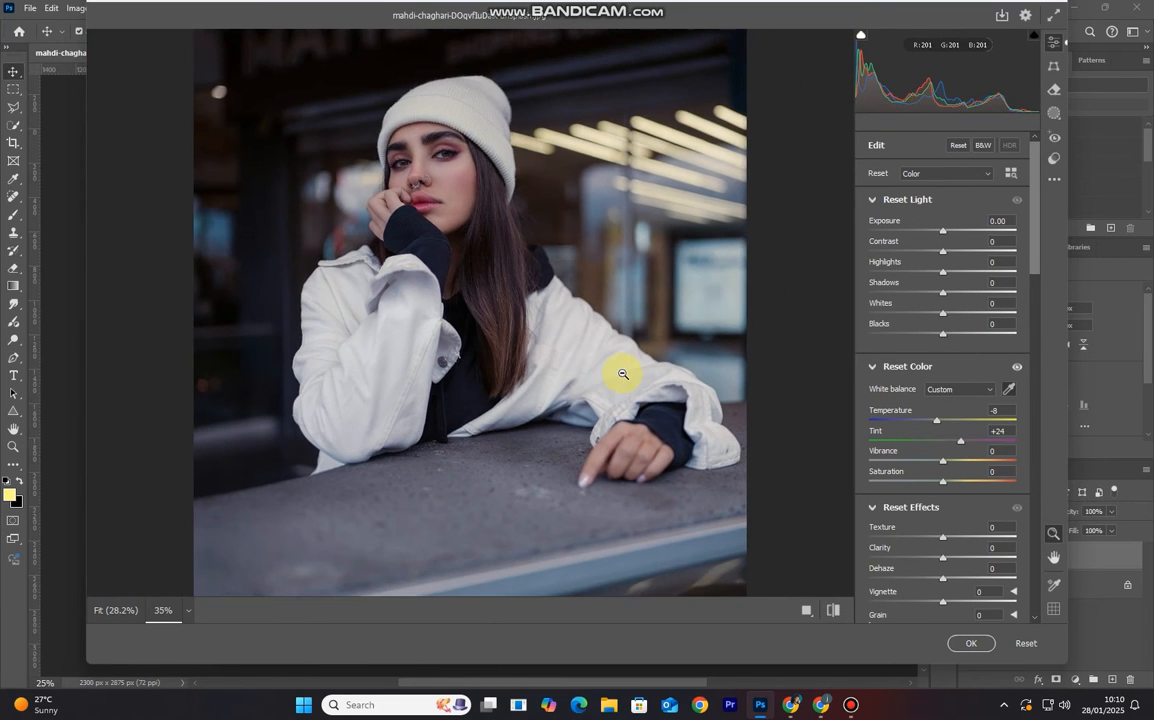
scroll(622, 374, up, 1)
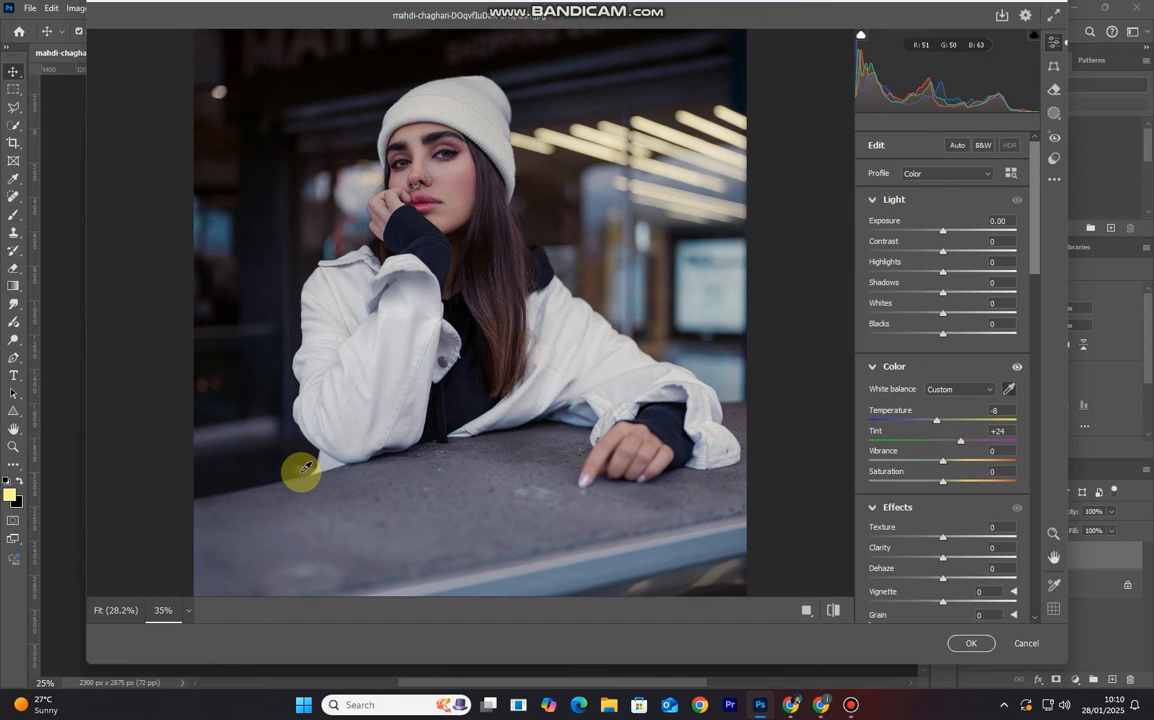
key(ctrl+alt+z)
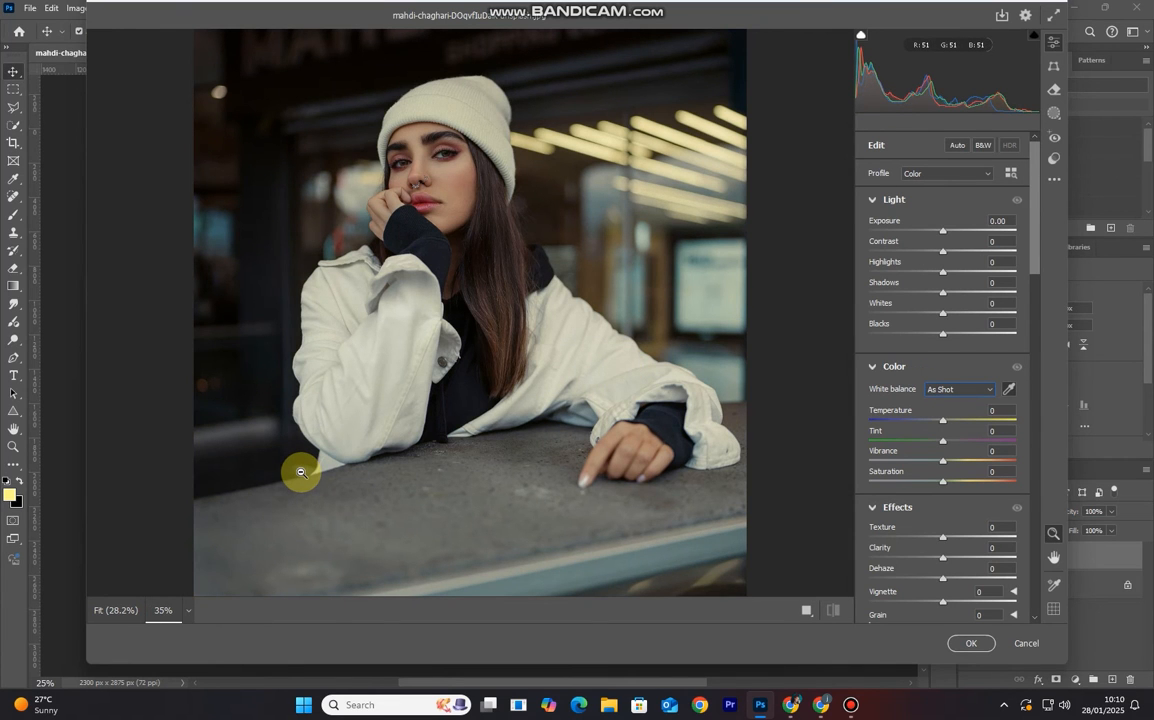
key(ctrl+shift+z)
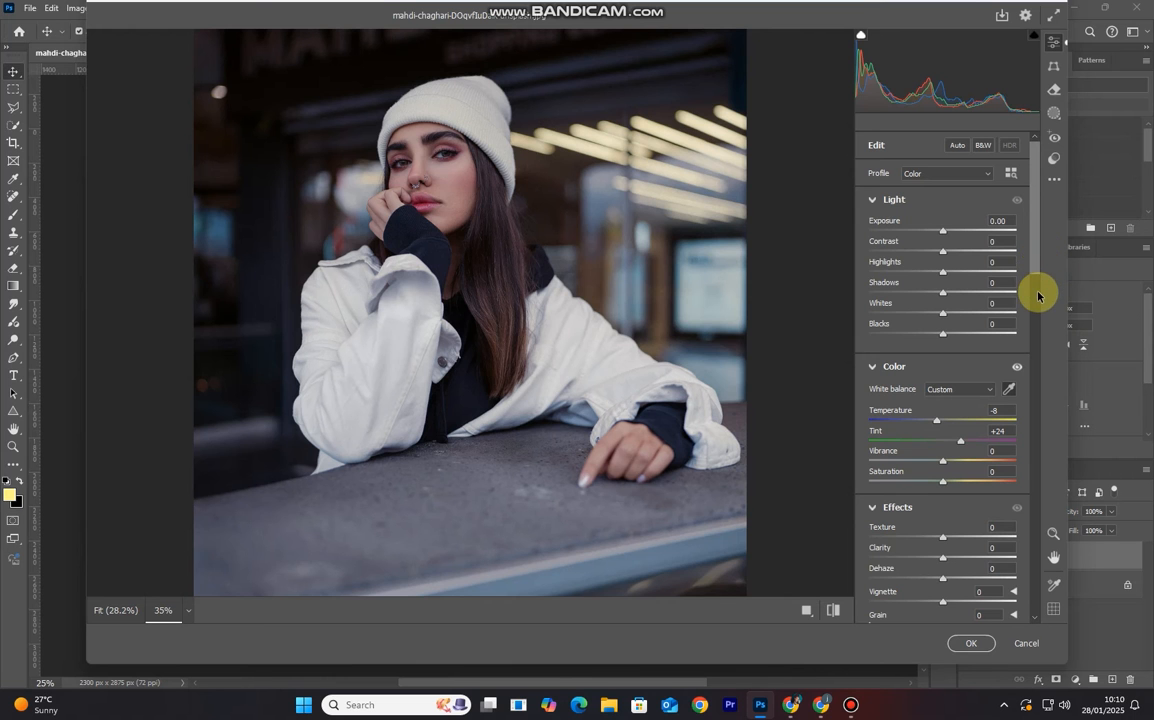
Shift the skin hue in the Color Mixer with targeted adjustment on the cheek, to Reds +12 and Oranges +5.
drag(1036, 258, 1037, 429)
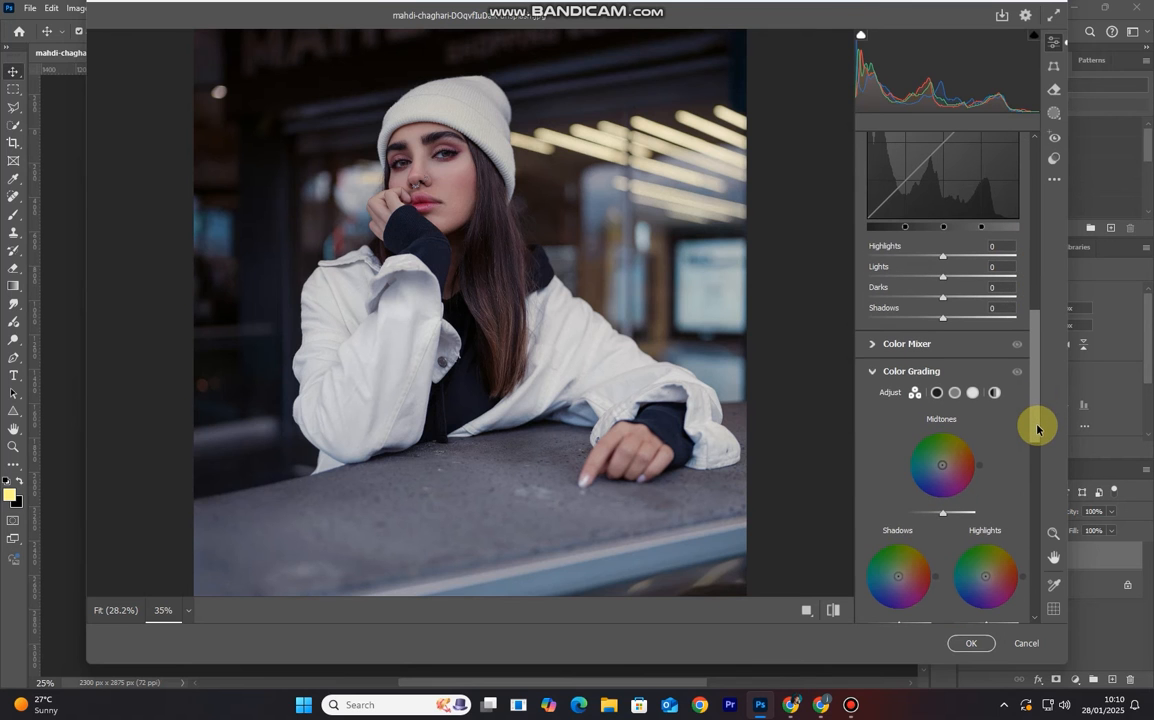
click(872, 344)
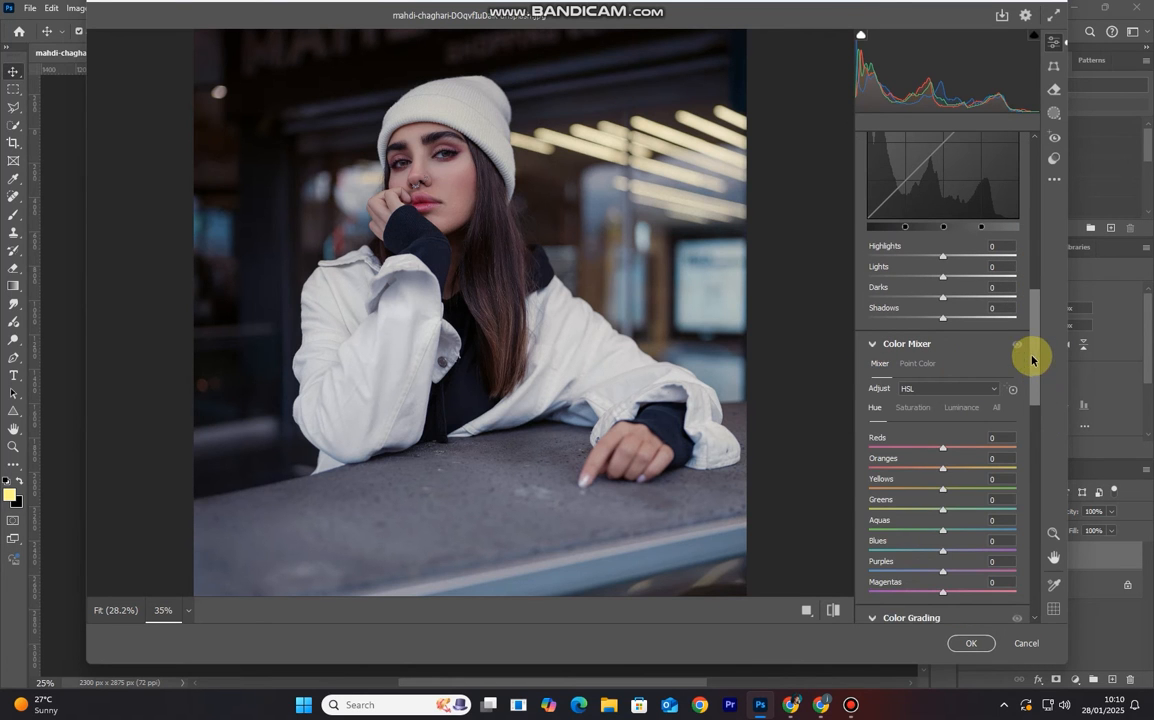
drag(1038, 361, 1036, 367)
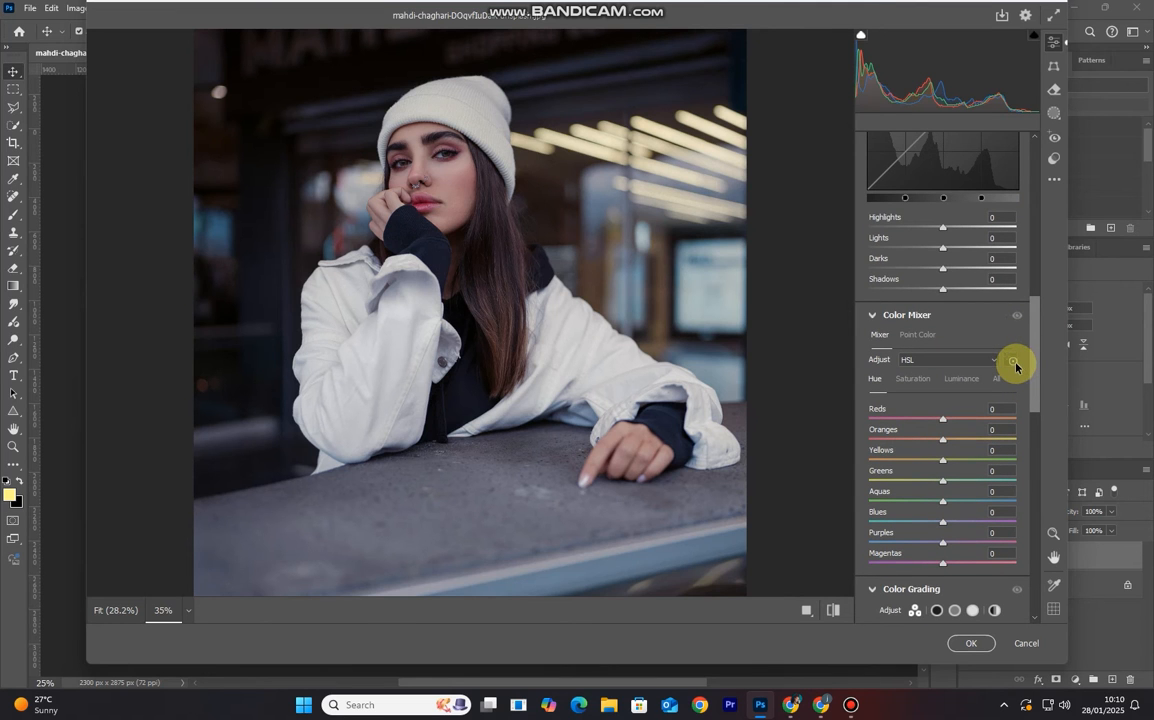
click(1013, 362)
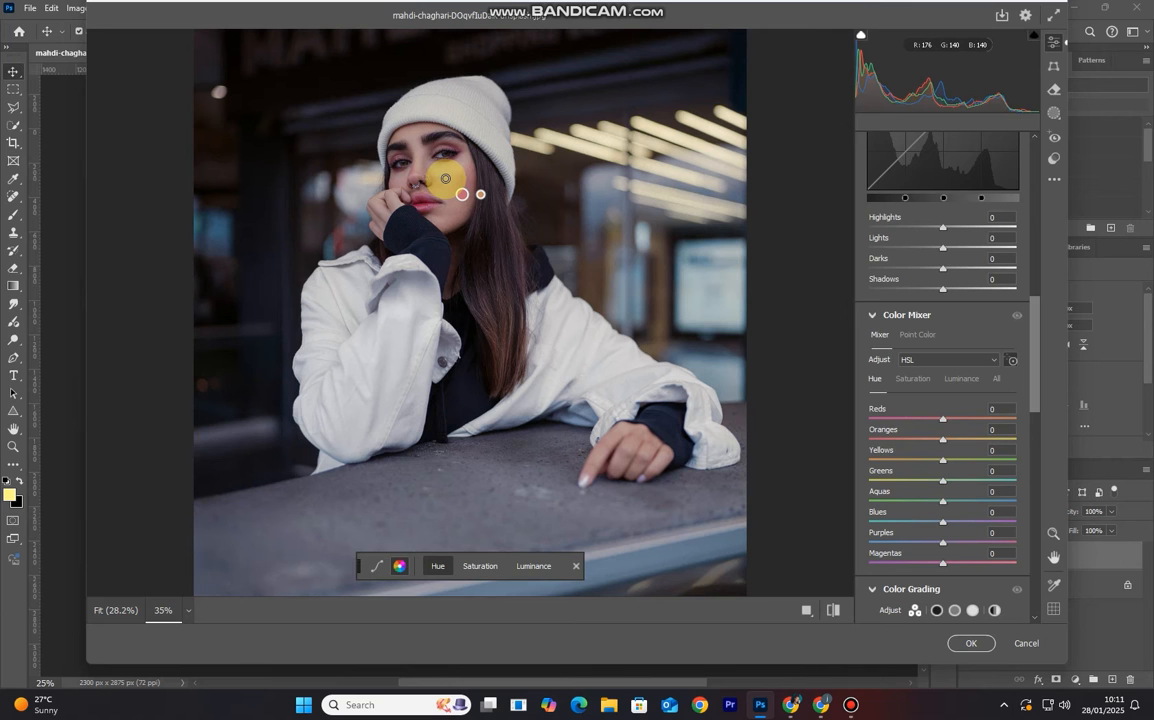
drag(445, 179, 444, 177)
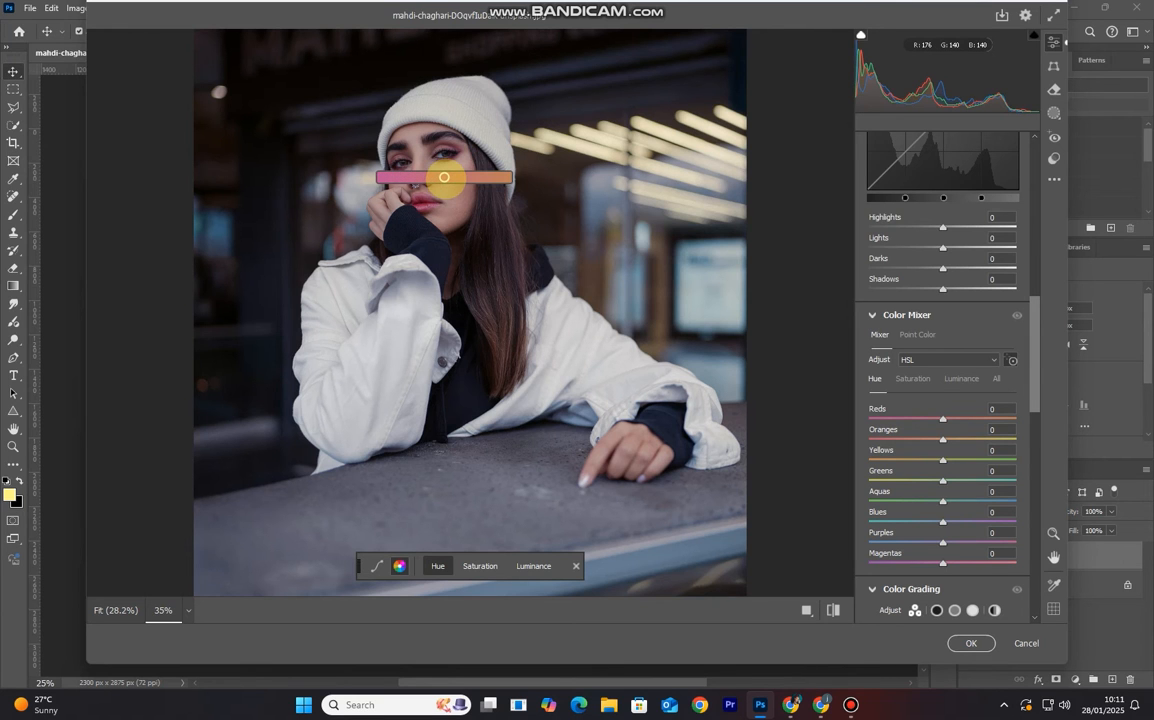
mouse_move(444, 177)
mouse_down()
mouse_move(408, 179)
mouse_move(482, 179)
mouse_move(445, 179)
mouse_up()
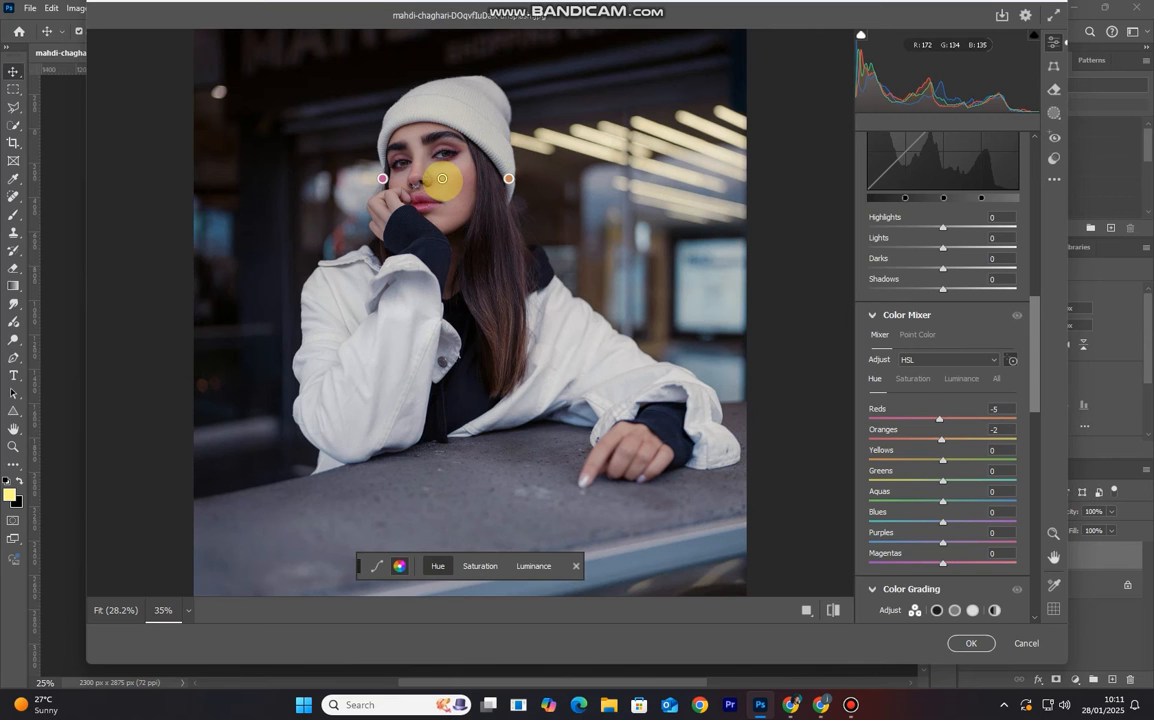
drag(442, 179, 453, 179)
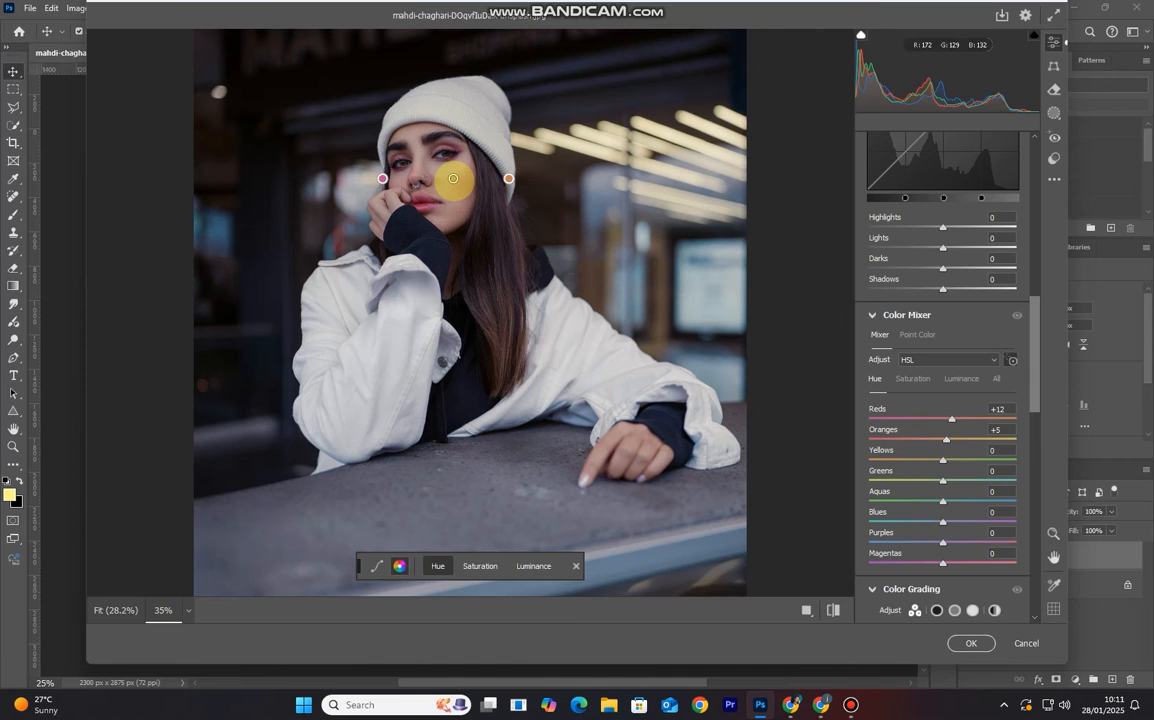
drag(453, 179, 453, 179)
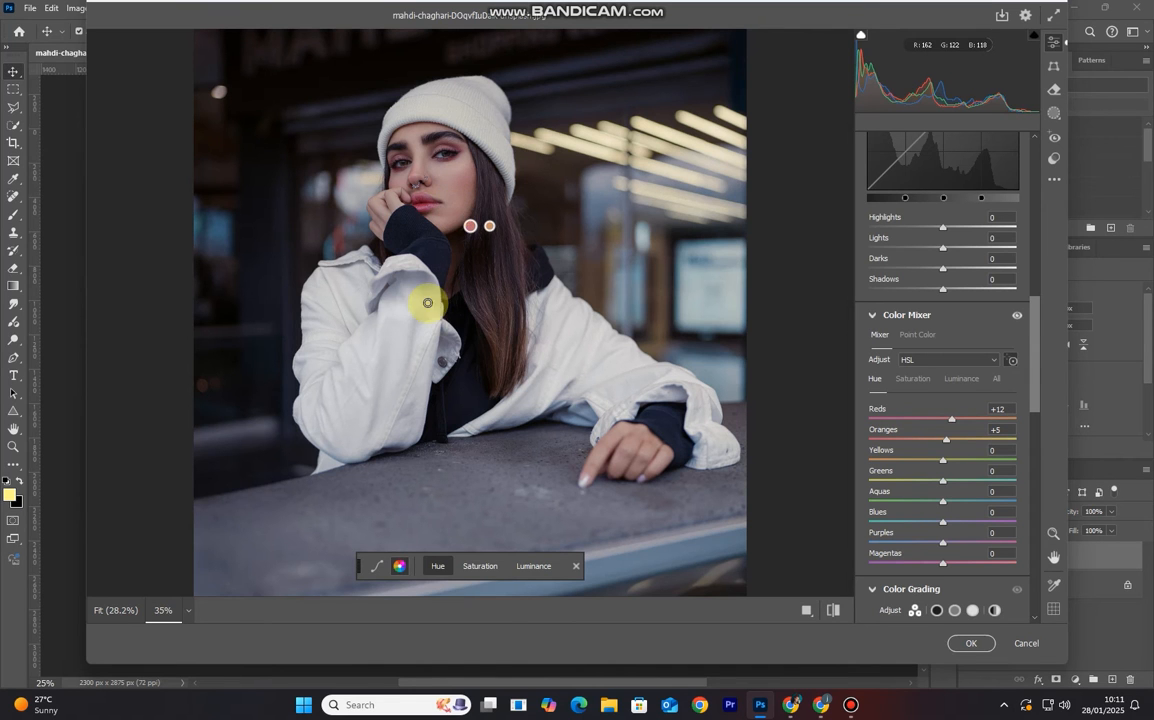
Increase the skin saturation with targeted adjustment on the cheek, to Reds +35 and Oranges +5.
click(481, 566)
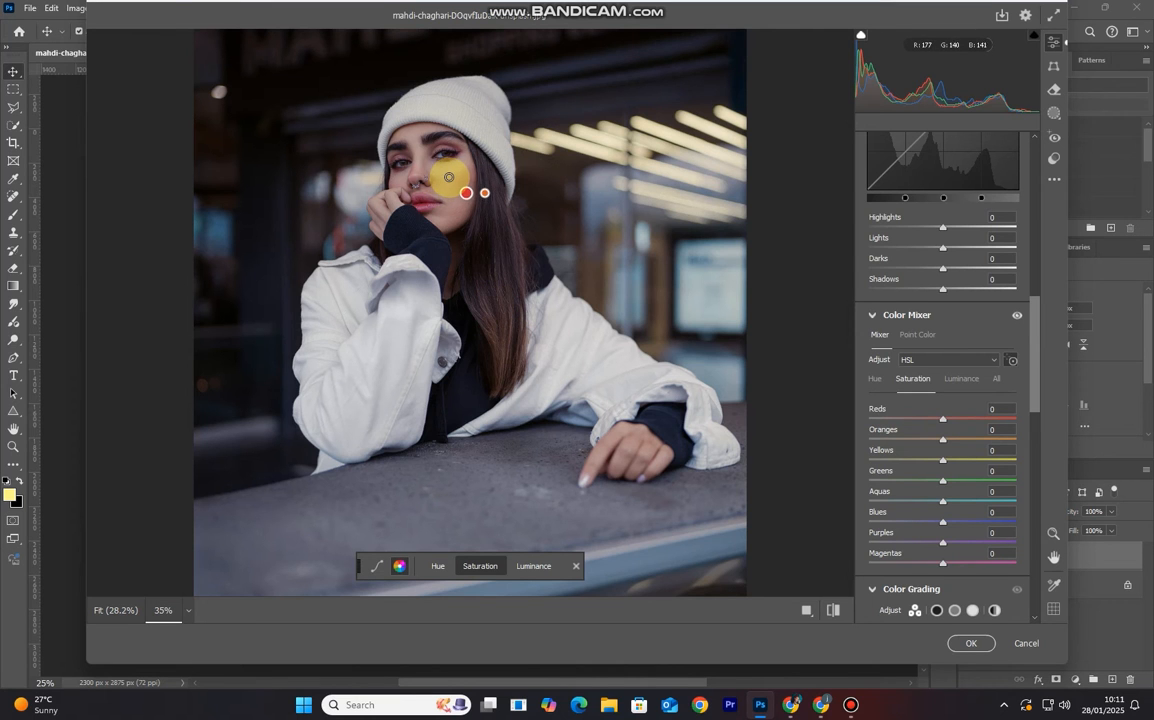
drag(449, 176, 447, 176)
drag(449, 176, 474, 176)
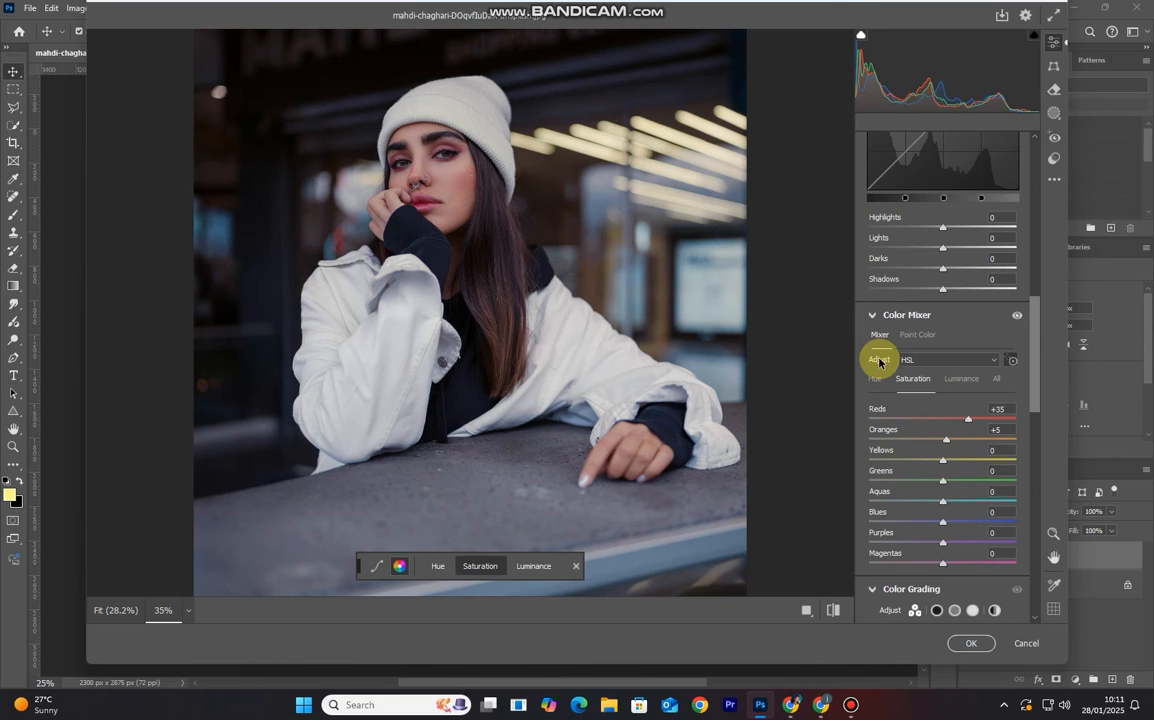
Tint the highlights slightly towards warm orange in Color Grading and check the whole photo.
drag(1039, 363, 1038, 449)
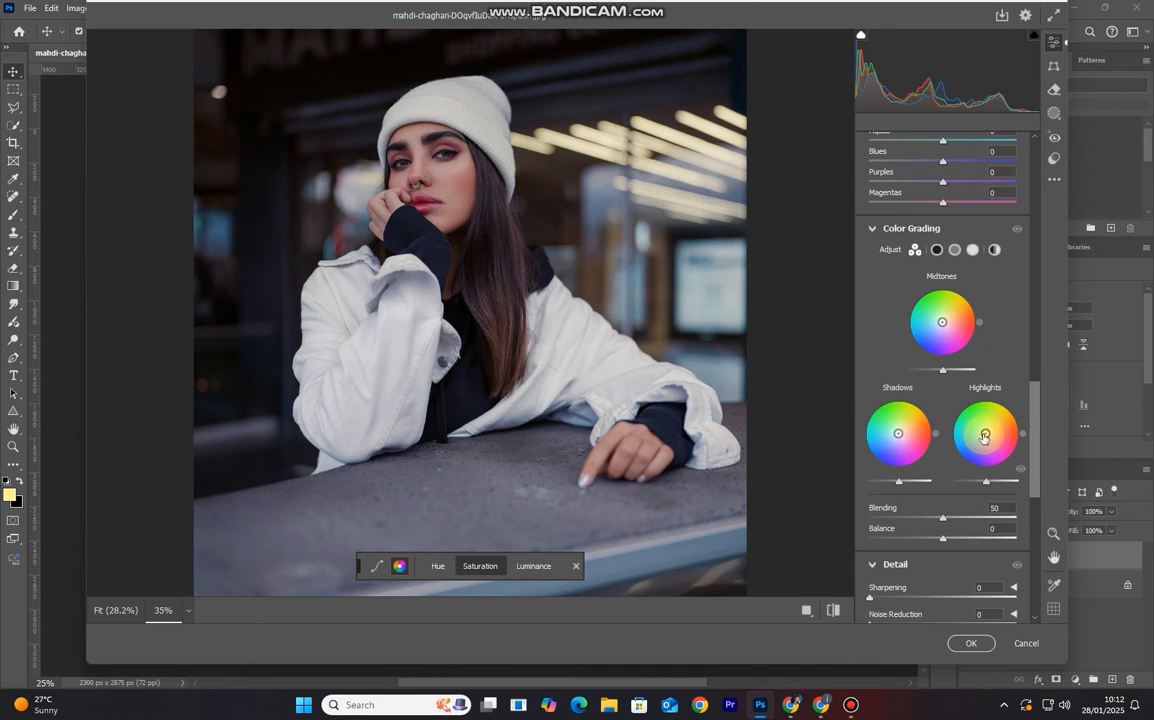
drag(985, 433, 996, 429)
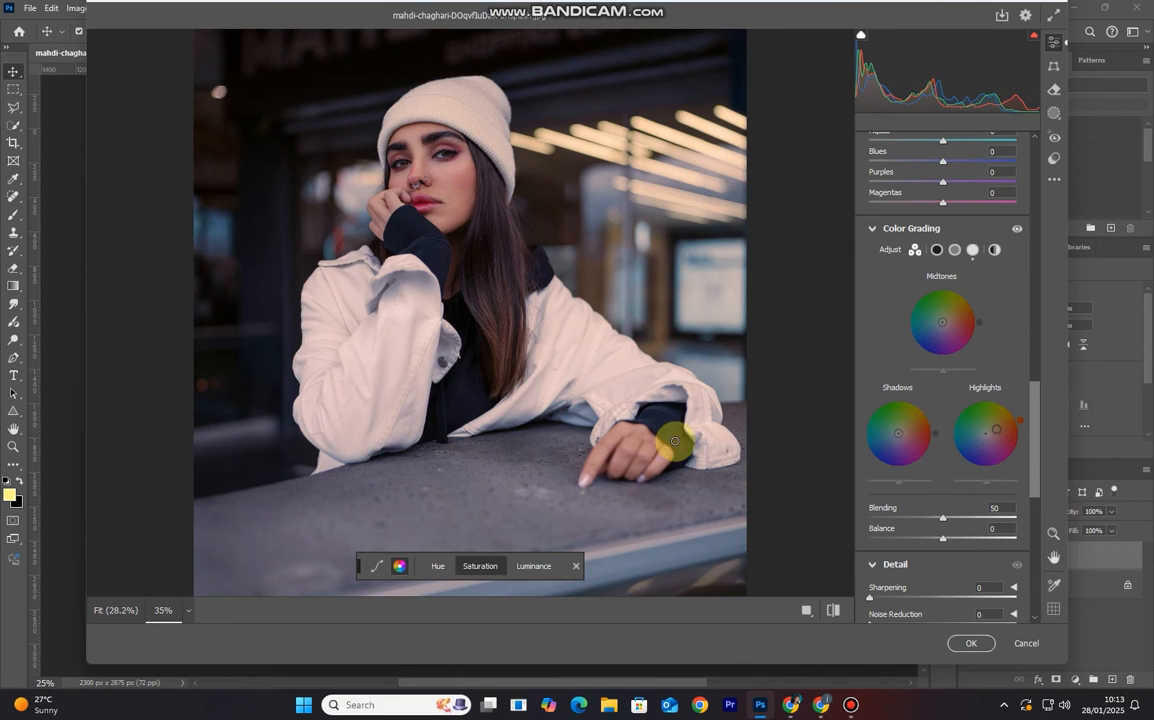
alt+scroll(480, 385, down, 1)
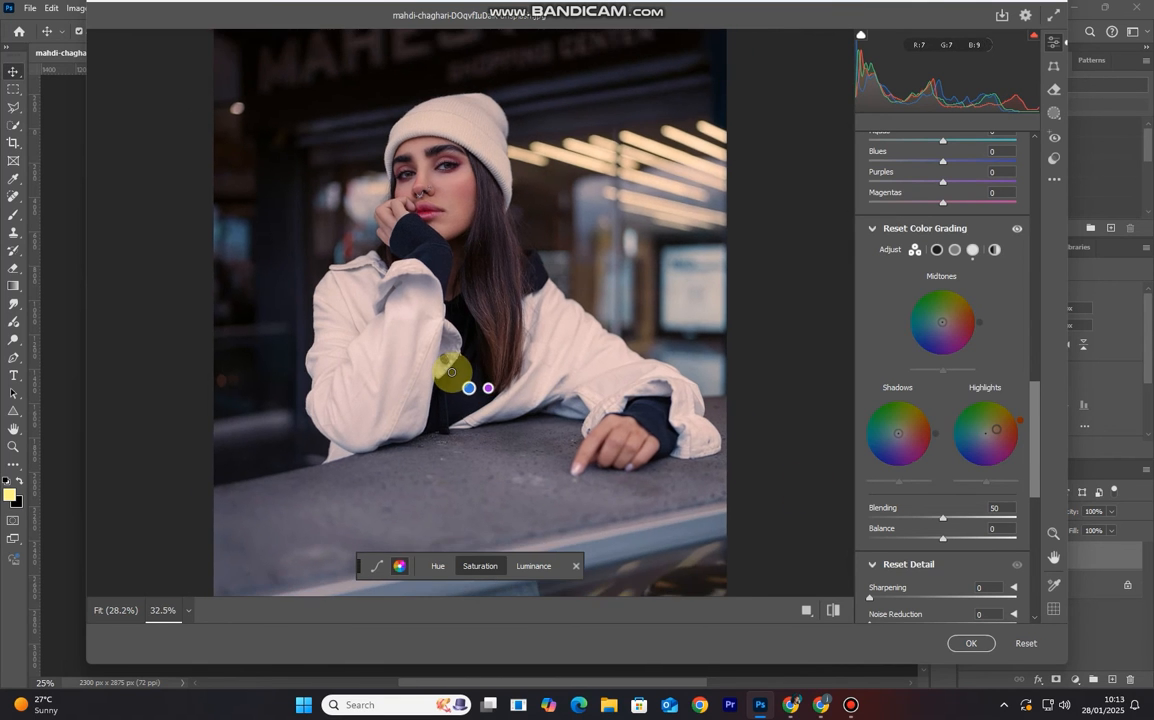
alt+scroll(455, 330, up, 1)
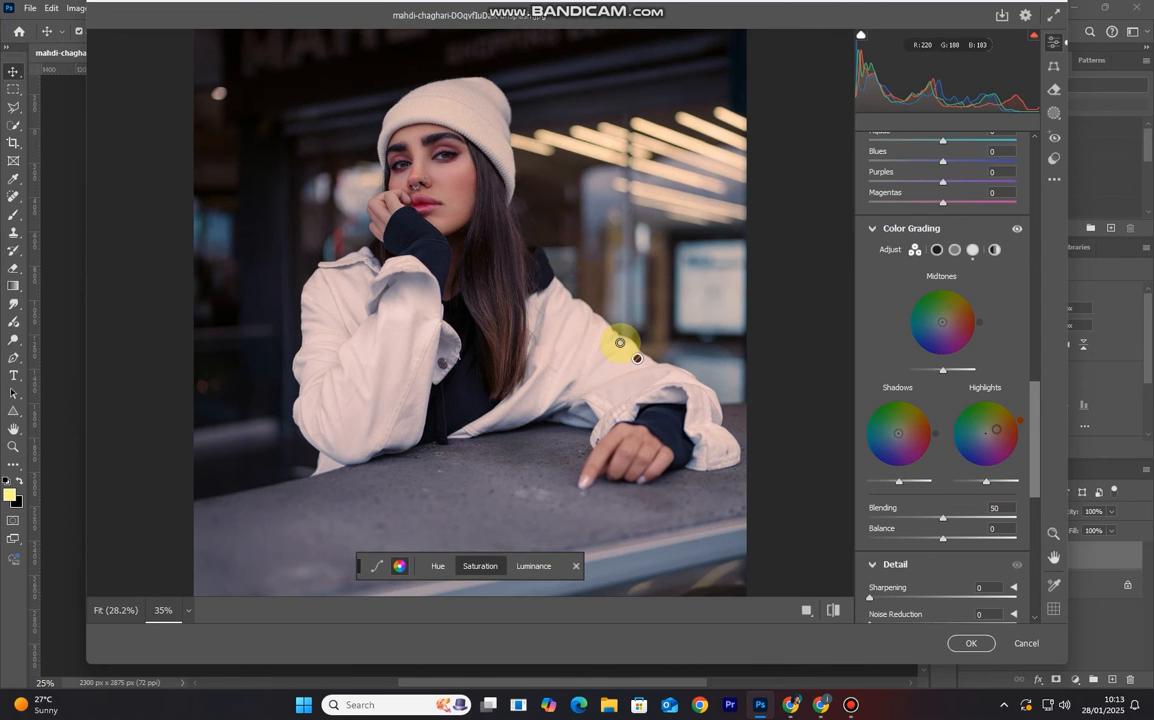
Set the photo's Highlights to -17 and Shadows to +31 in the Light adjustments.
drag(1041, 403, 1041, 159)
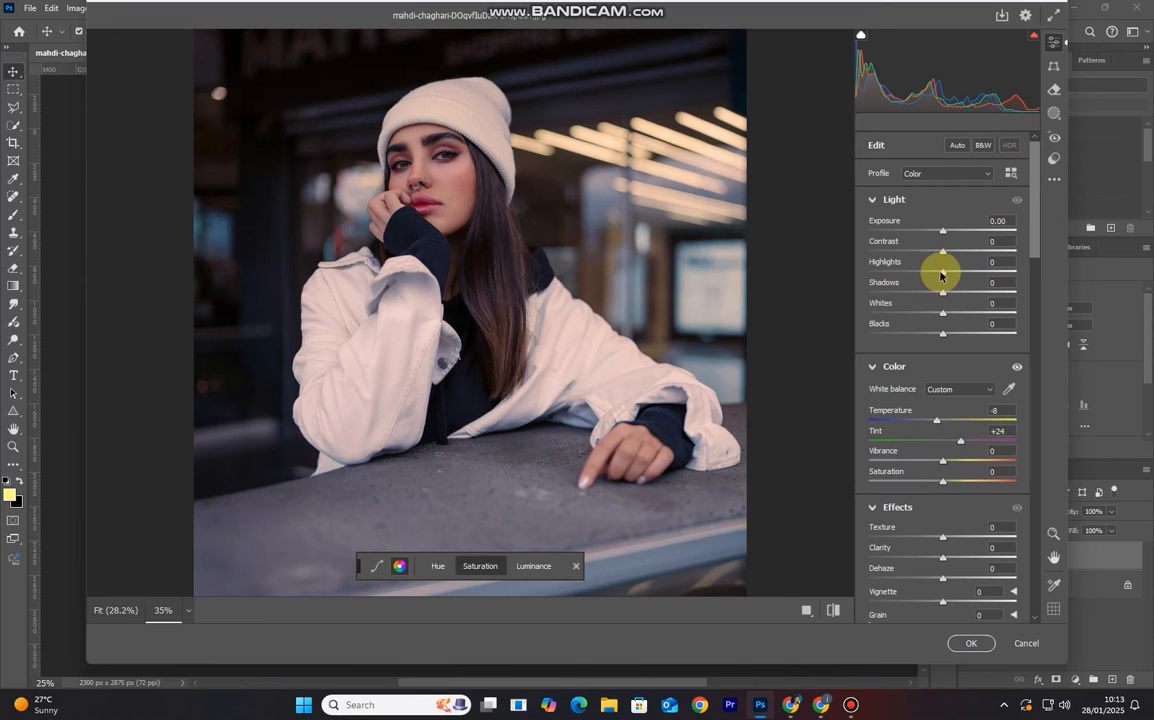
drag(940, 275, 933, 275)
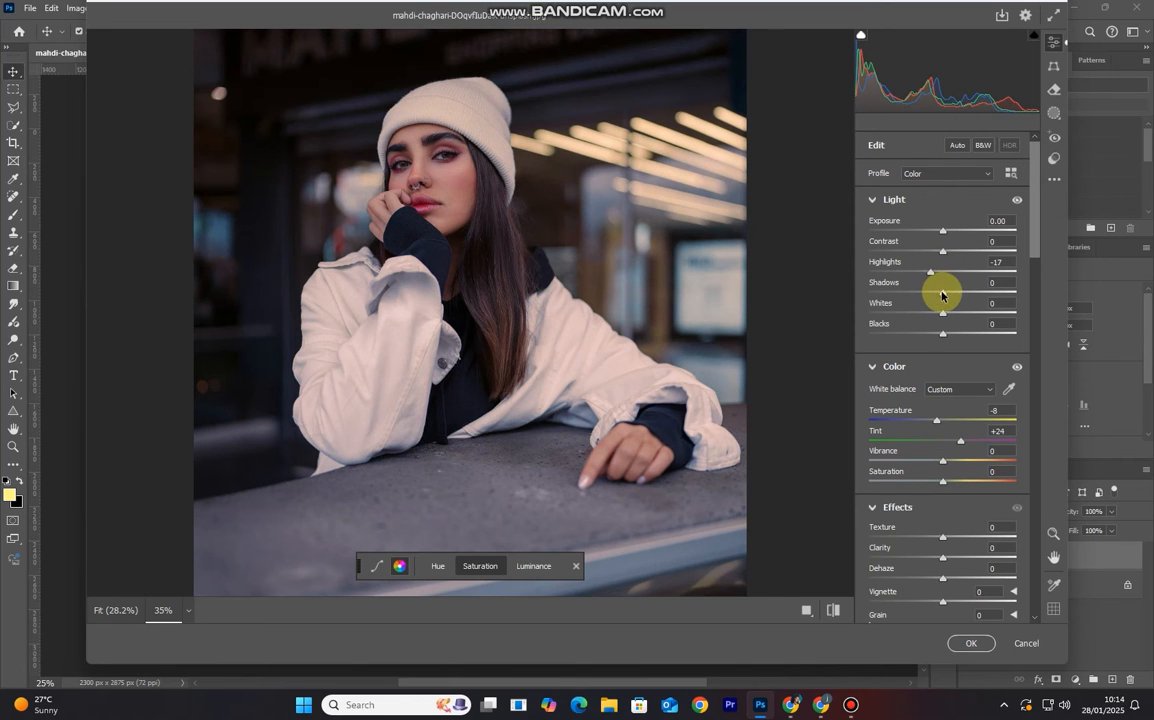
drag(941, 293, 964, 300)
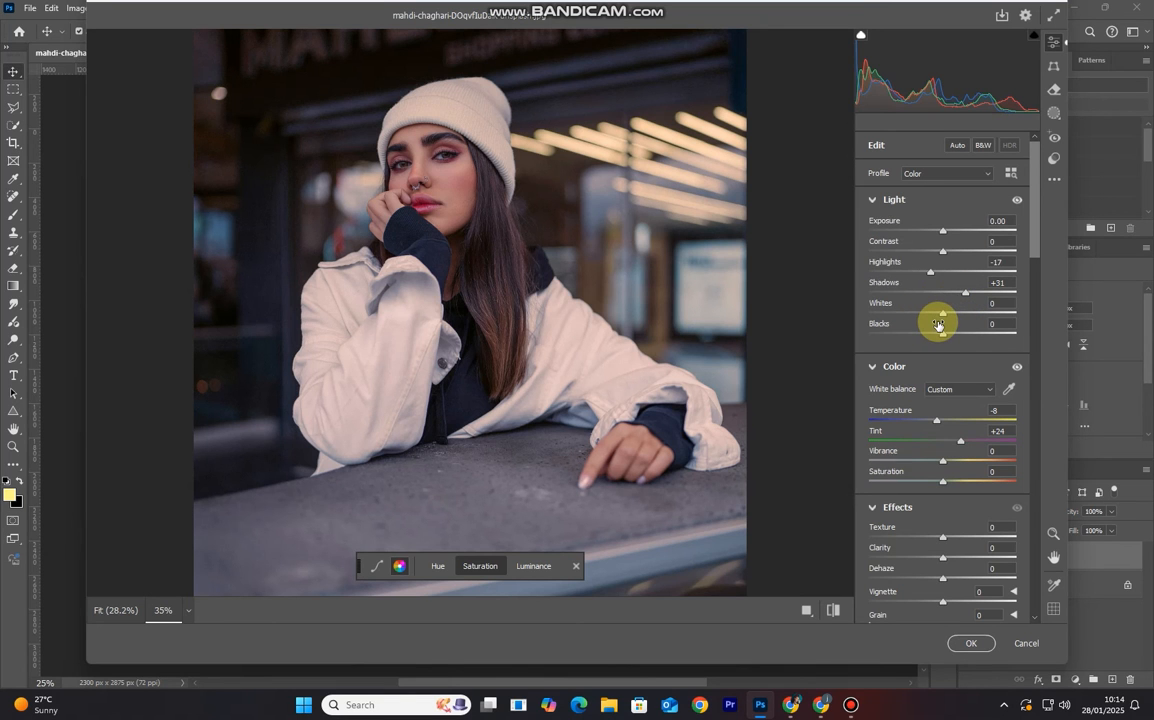
Apply the automatic Whites value to the photo and check the result across the full image.
key(shift)
key(shift)
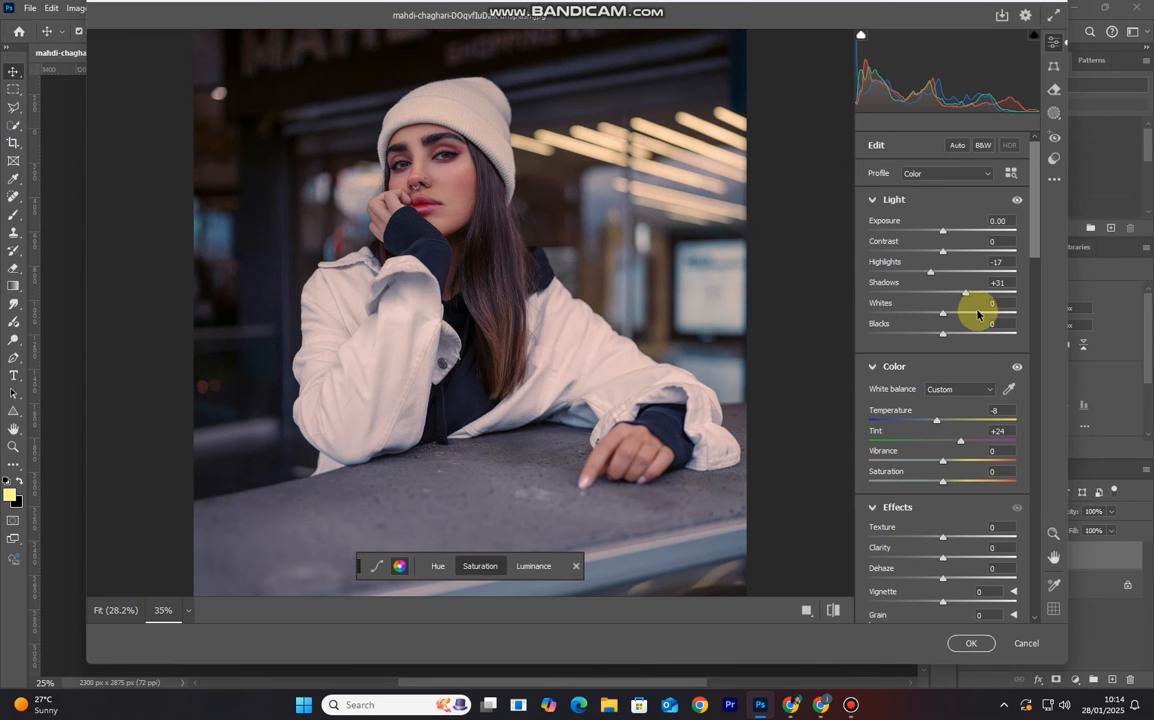
key(shift)
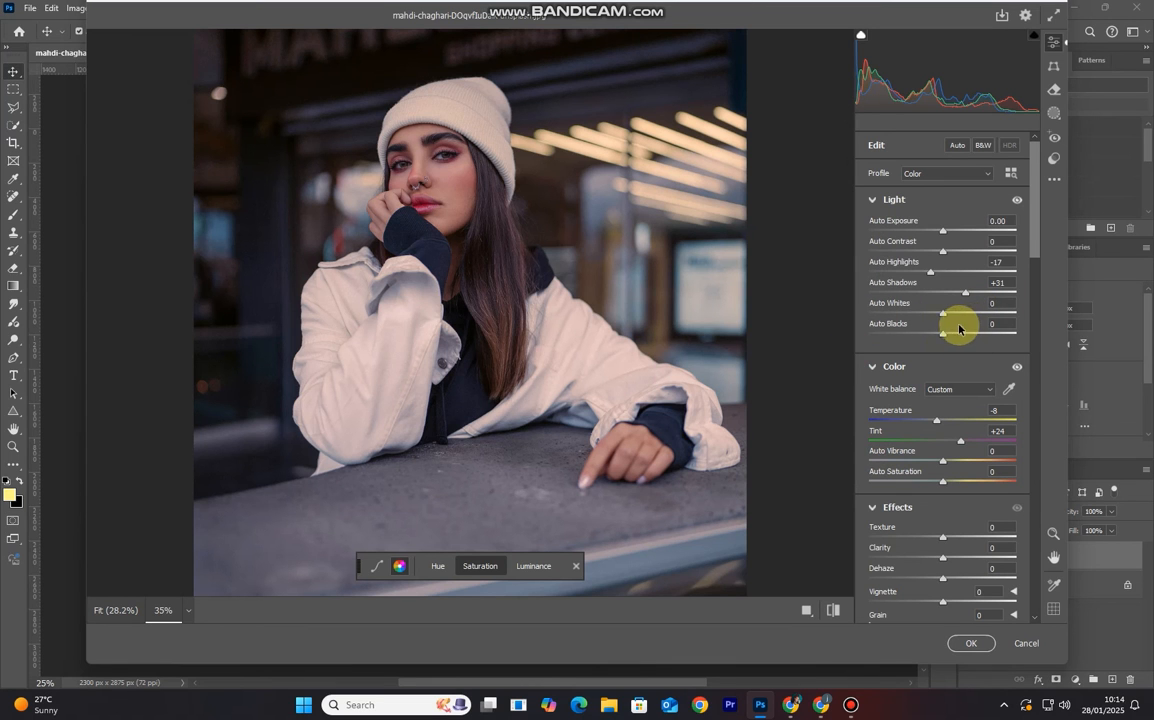
shift+double_click(898, 303)
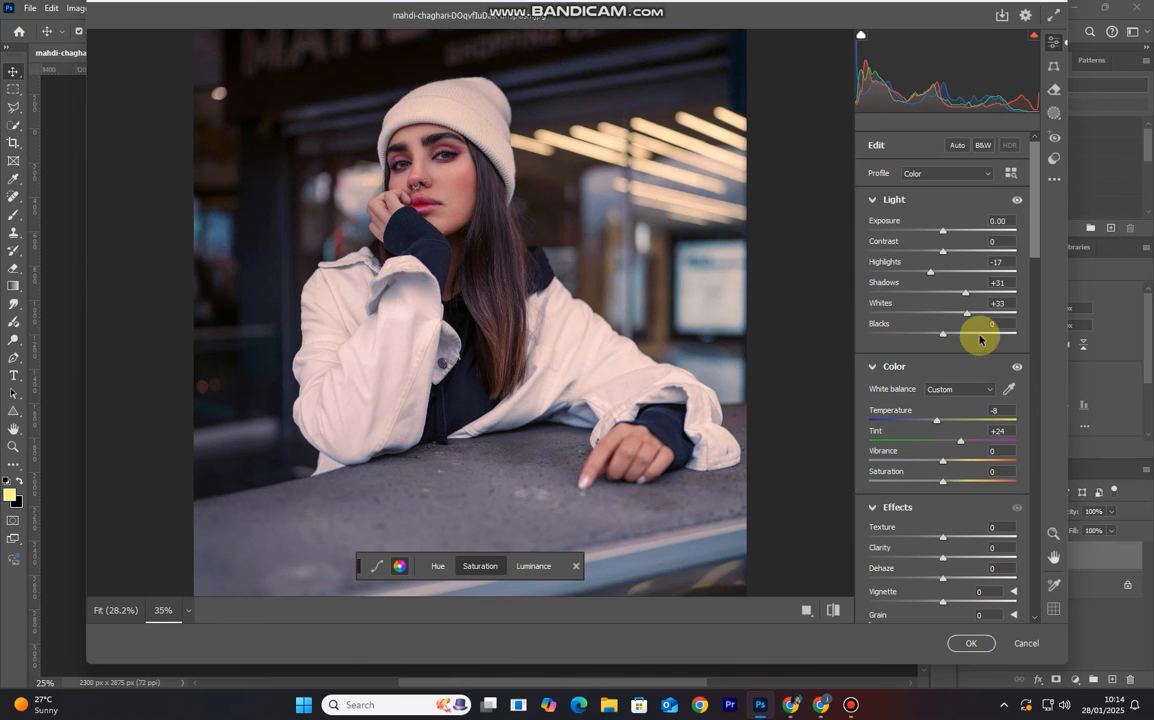
scroll(569, 306, down, 3)
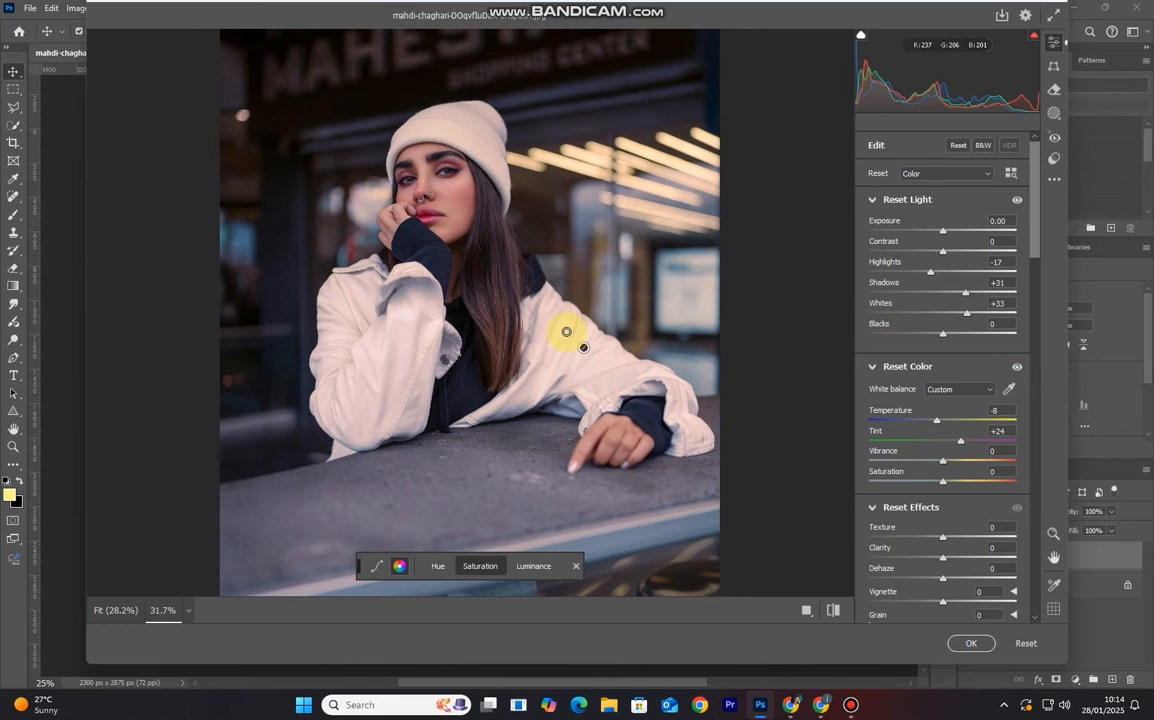
scroll(567, 332, down, 2)
scroll(567, 332, up, 3)
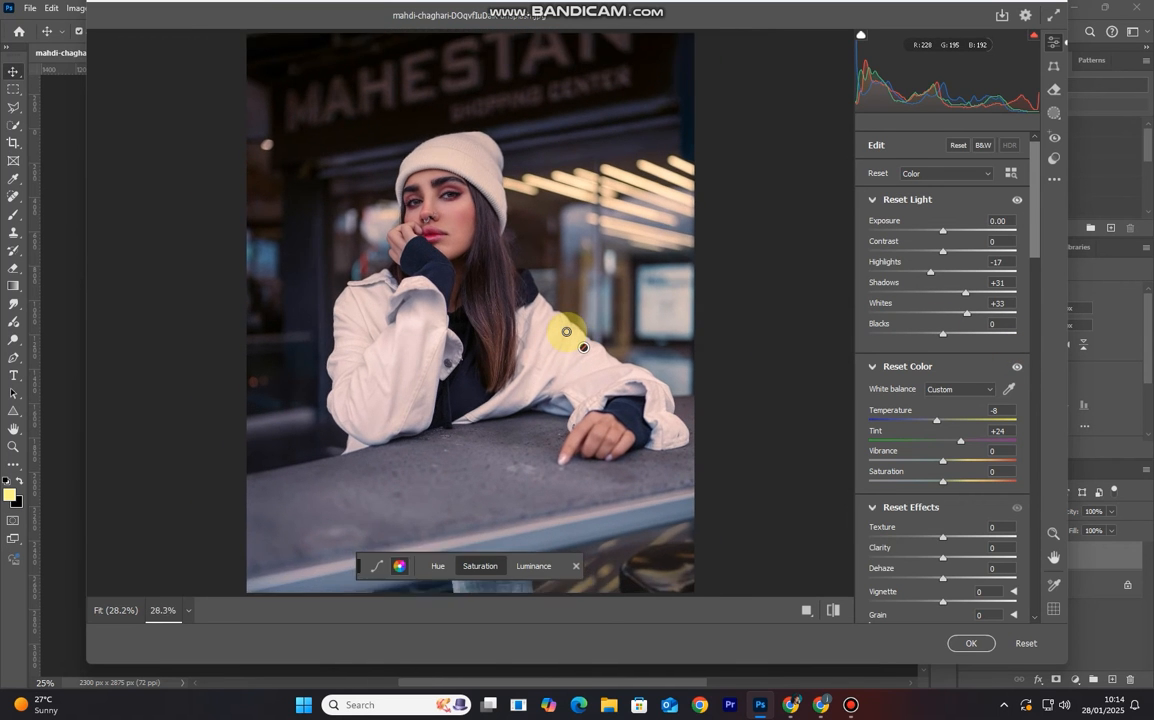
scroll(623, 268, down, 1)
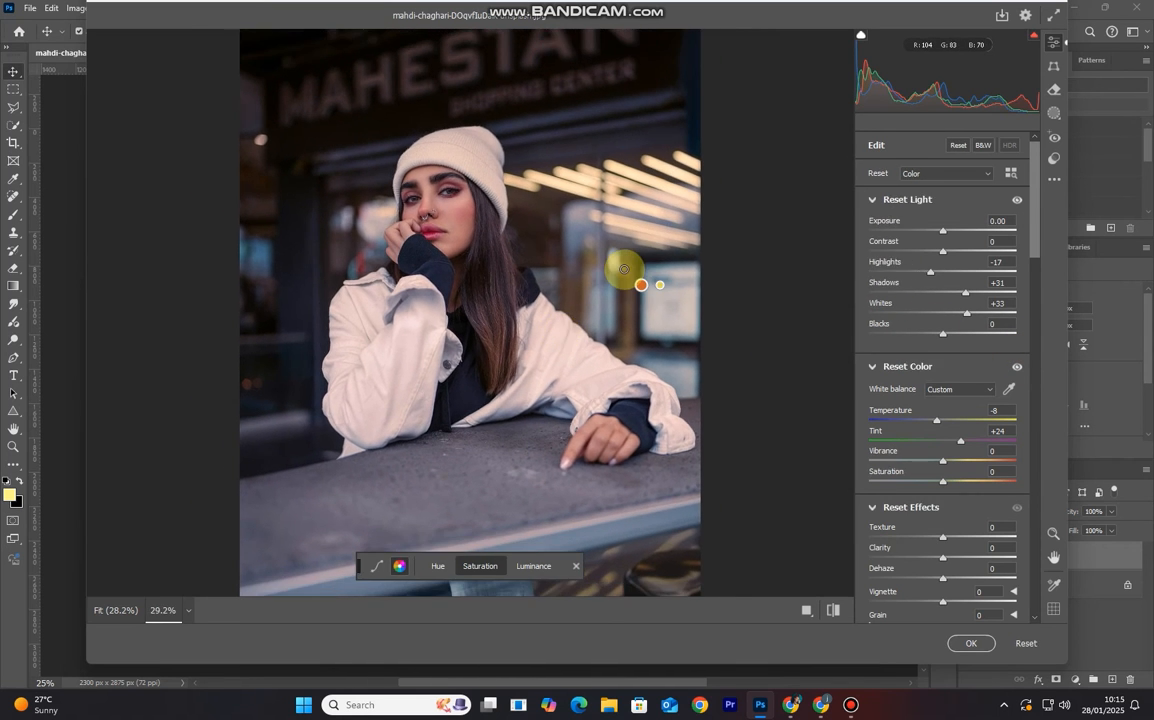
scroll(624, 268, down, 2)
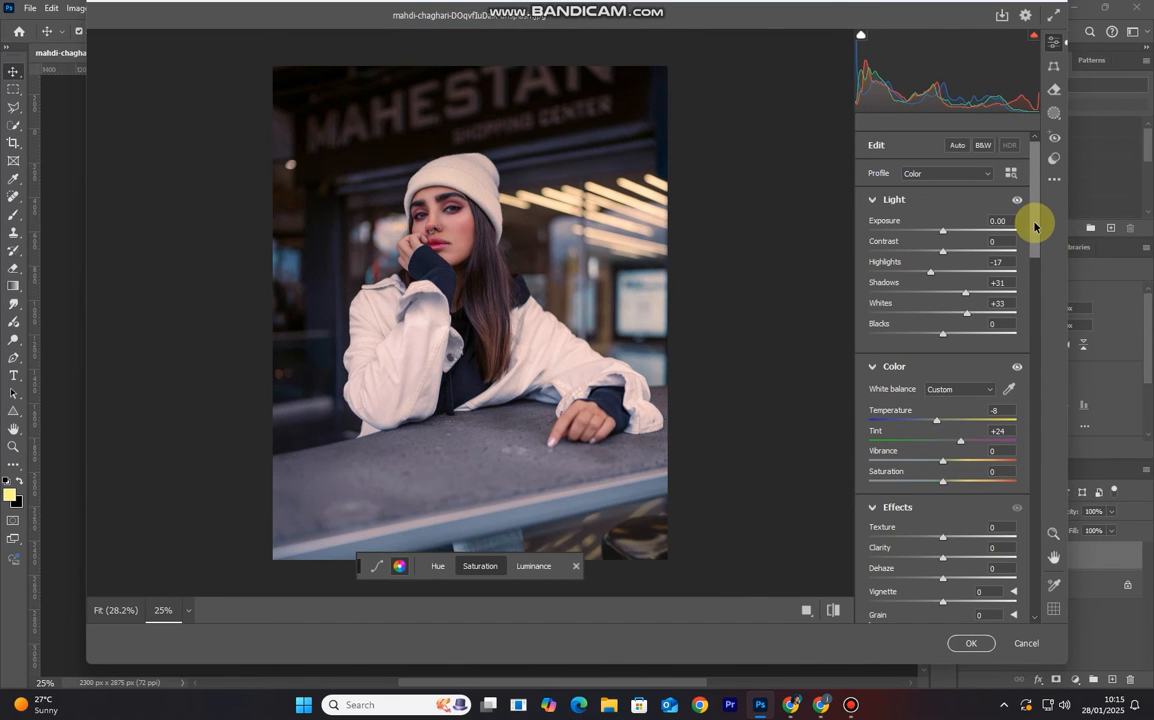
Create a new mask that covers the photo's background, skipping the masking tour.
click(1052, 115)
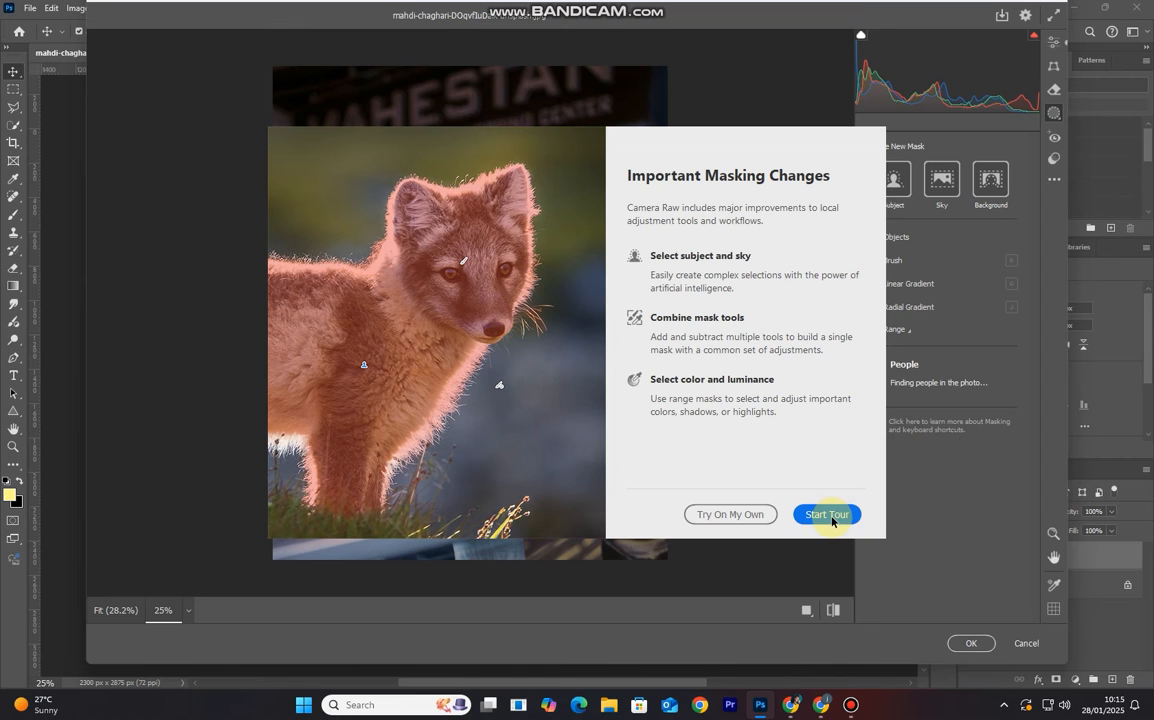
click(745, 514)
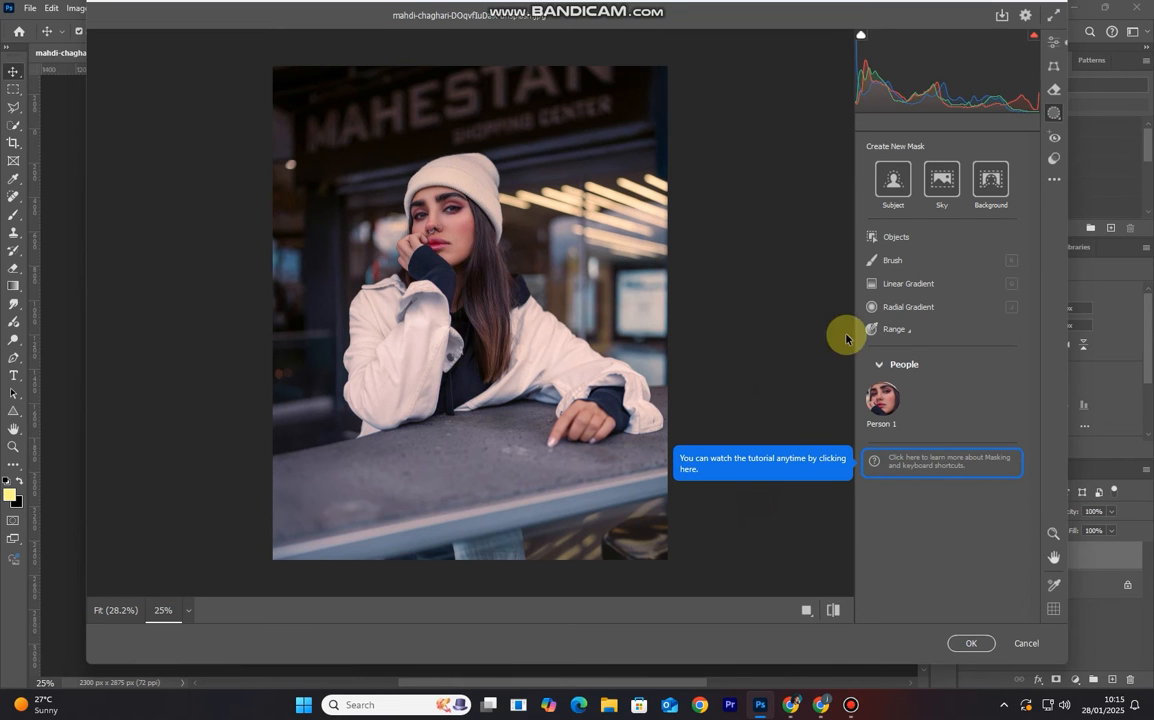
click(1002, 186)
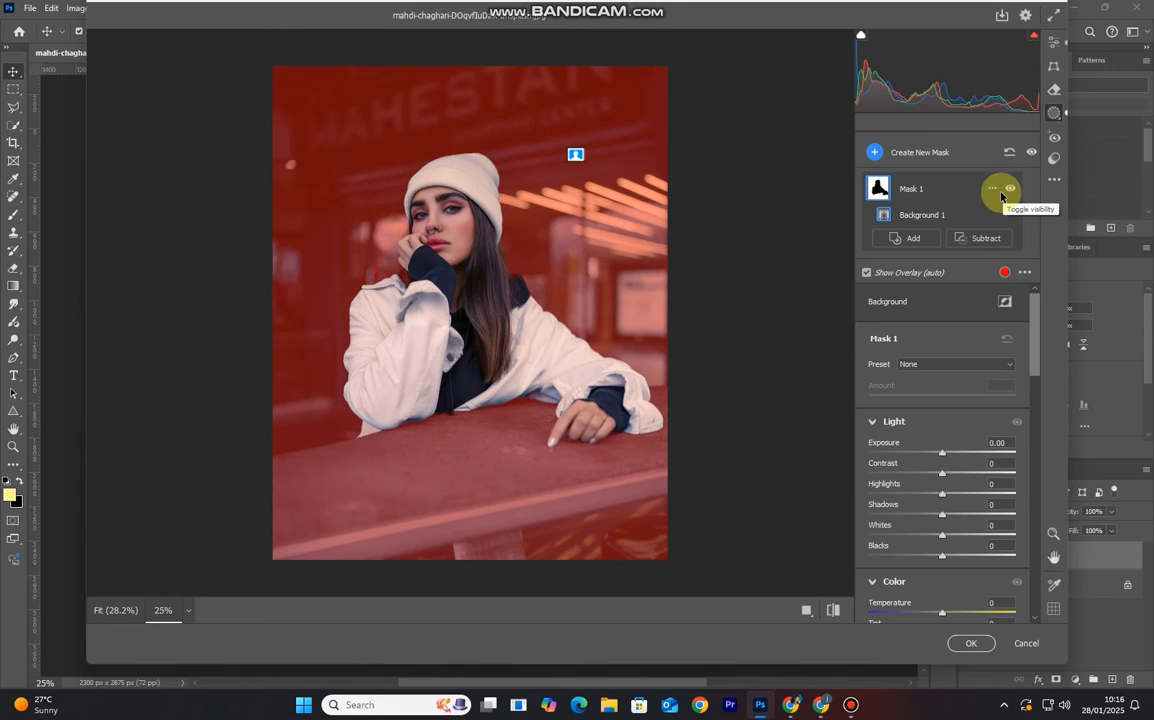
Set the background mask's Temperature to +54, Tint to +32 and Saturation to +69.
drag(1036, 346, 1035, 405)
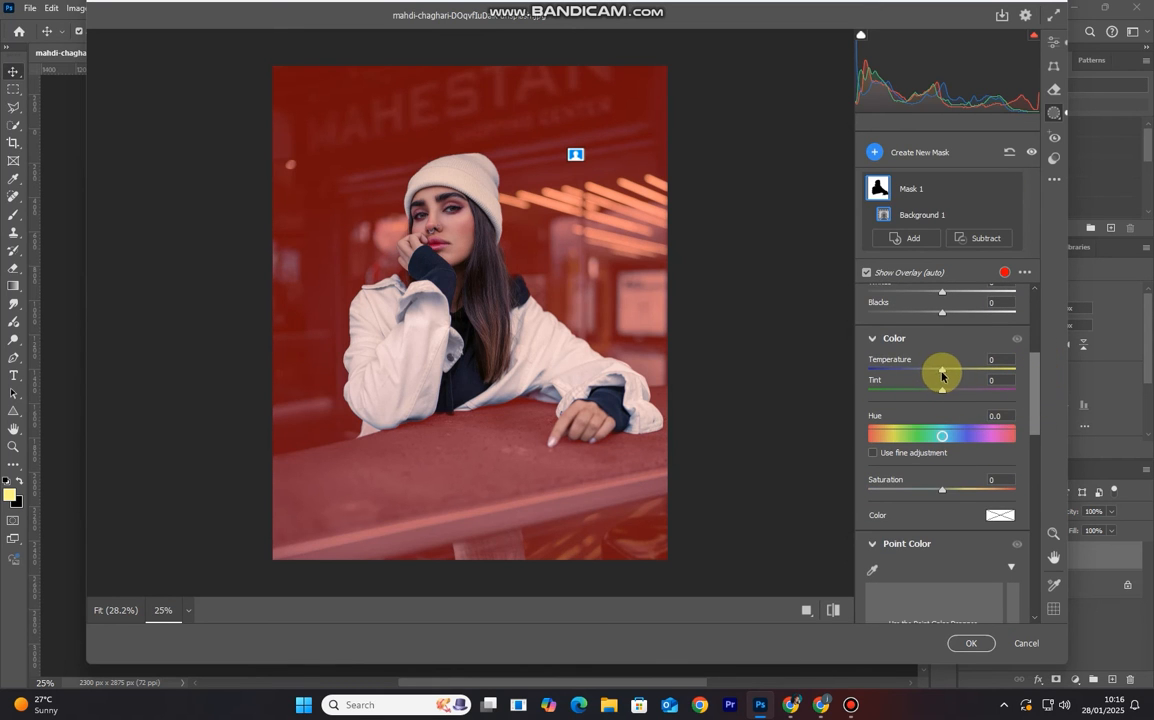
click(942, 372)
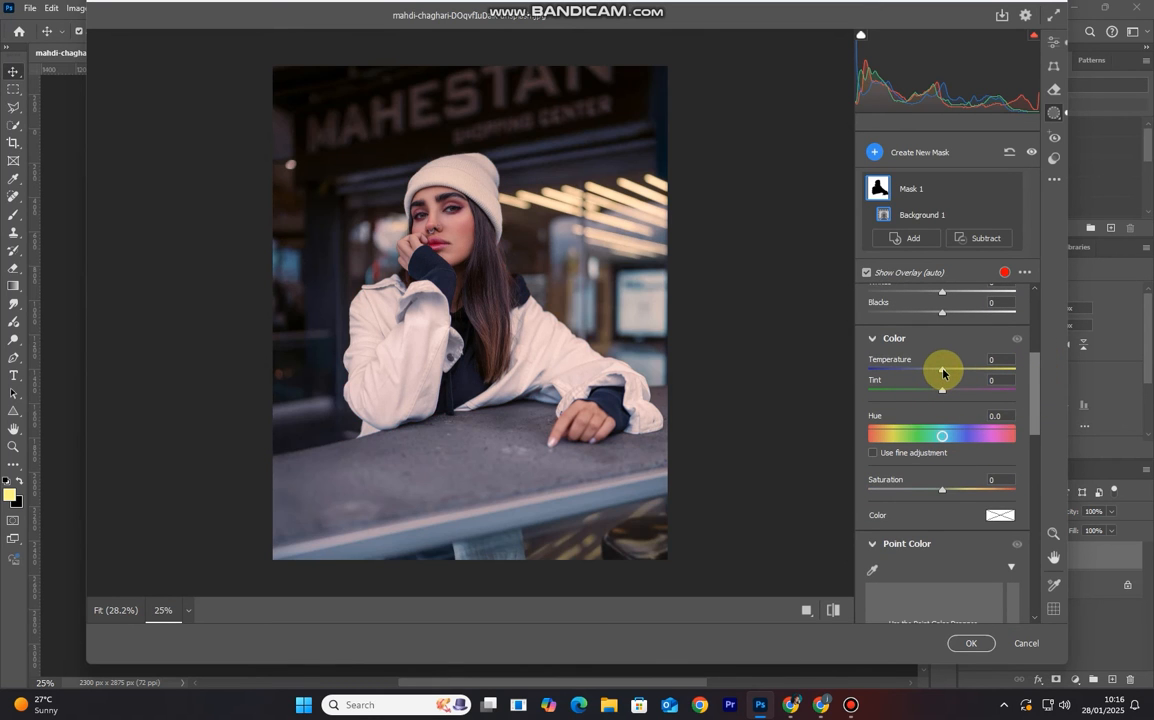
drag(942, 372, 965, 399)
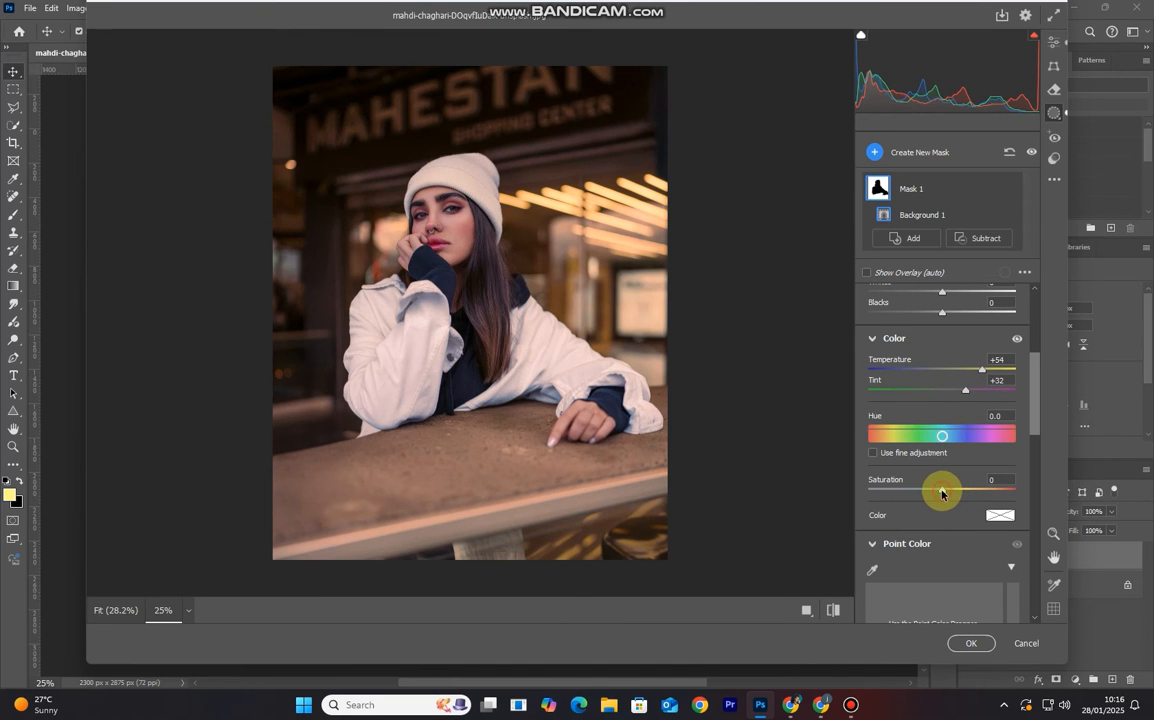
drag(941, 492, 994, 501)
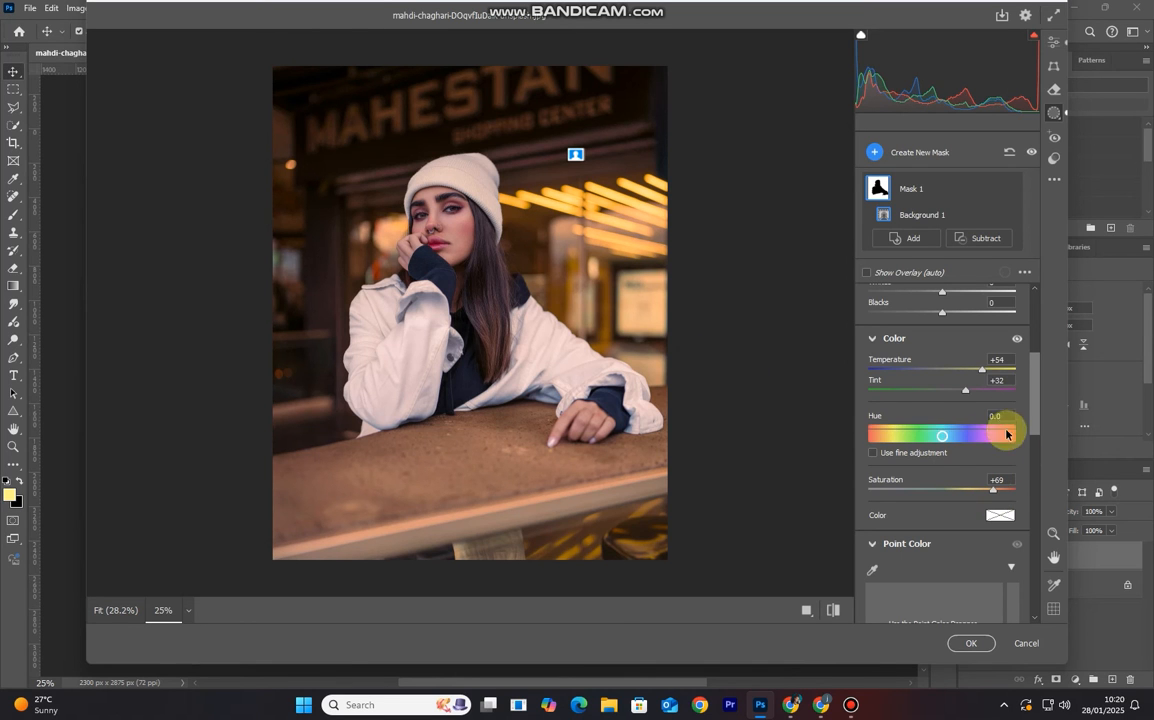
Open the color tint of the background mask and try a pale magenta with hue 293 and saturation 23.
click(999, 515)
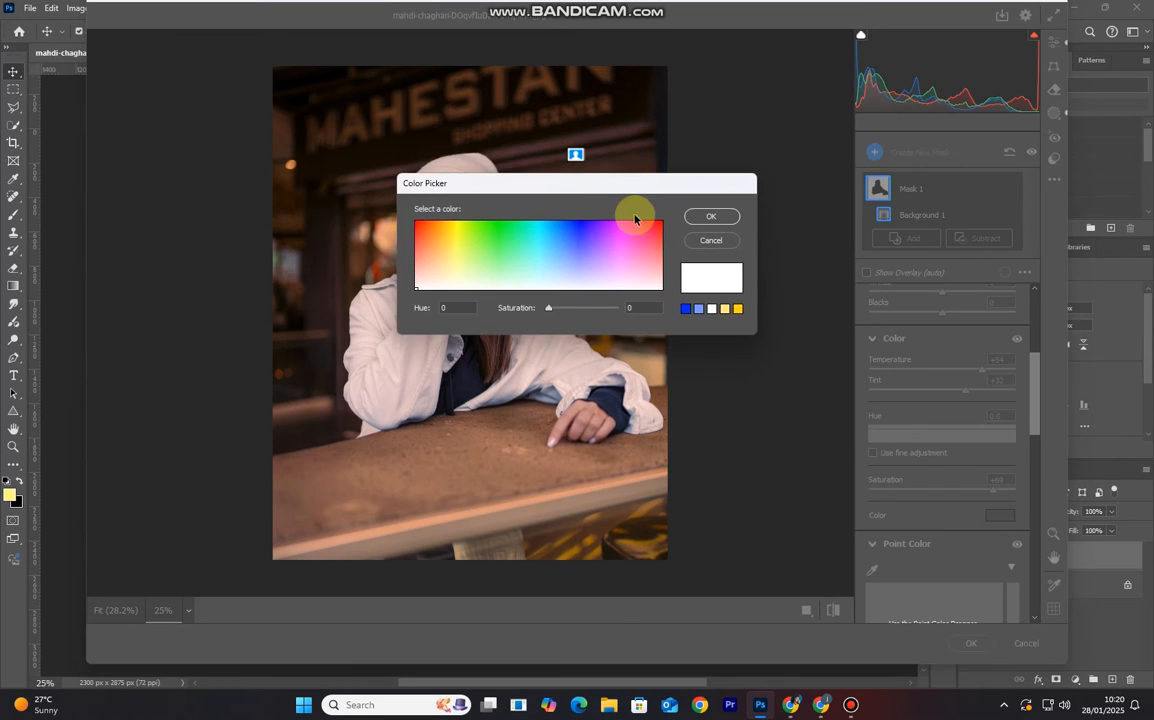
drag(633, 187, 799, 243)
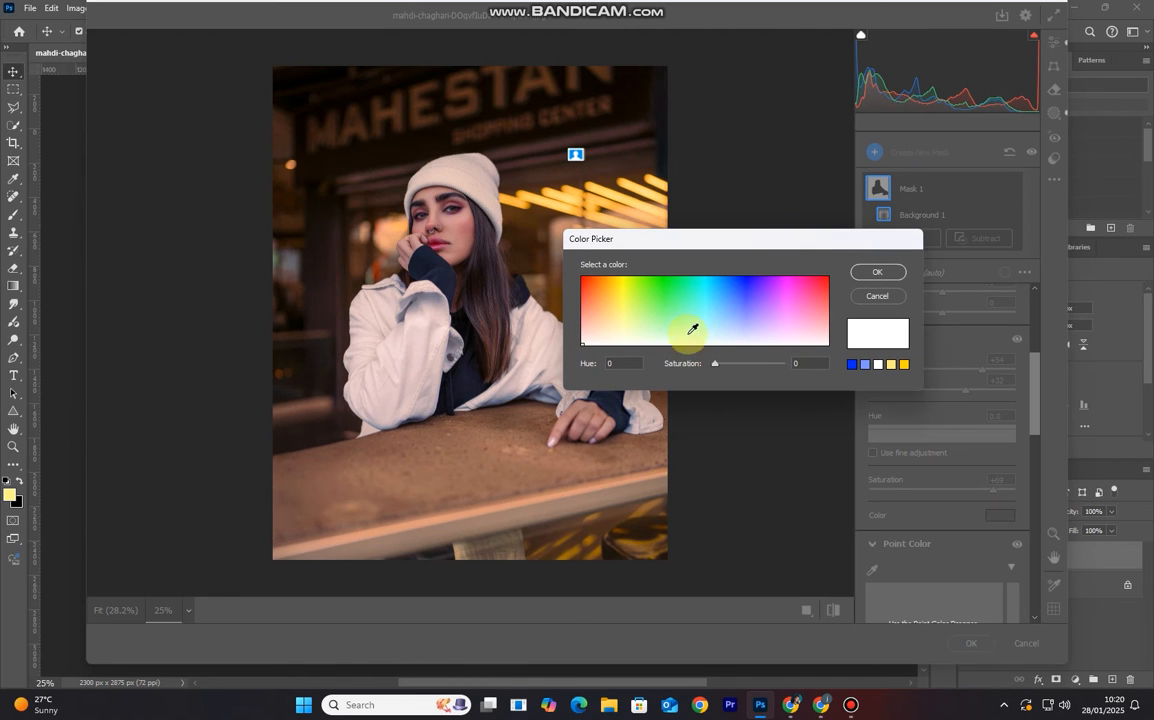
click(767, 297)
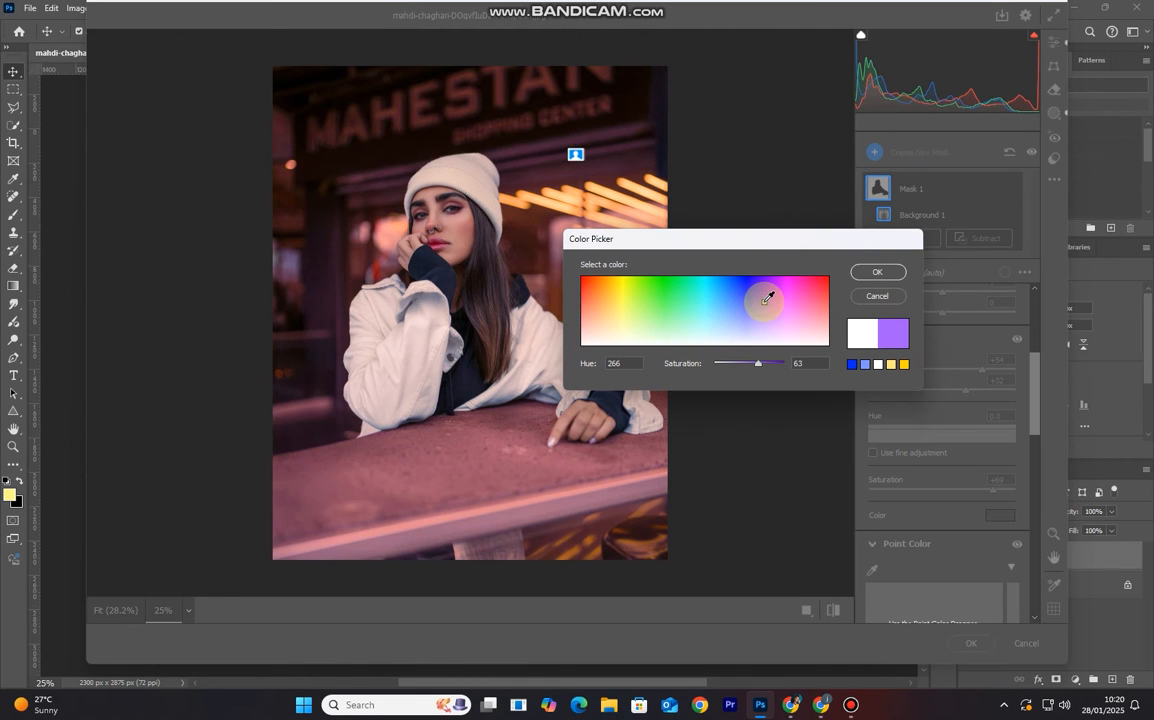
click(785, 292)
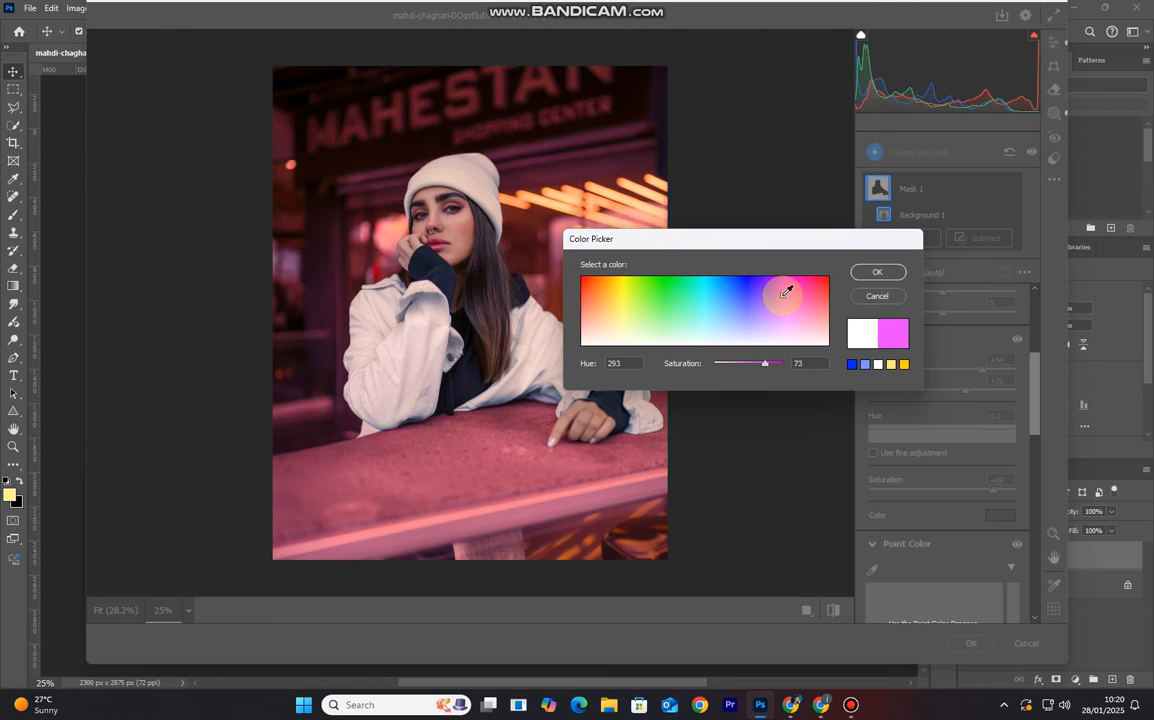
drag(765, 363, 731, 377)
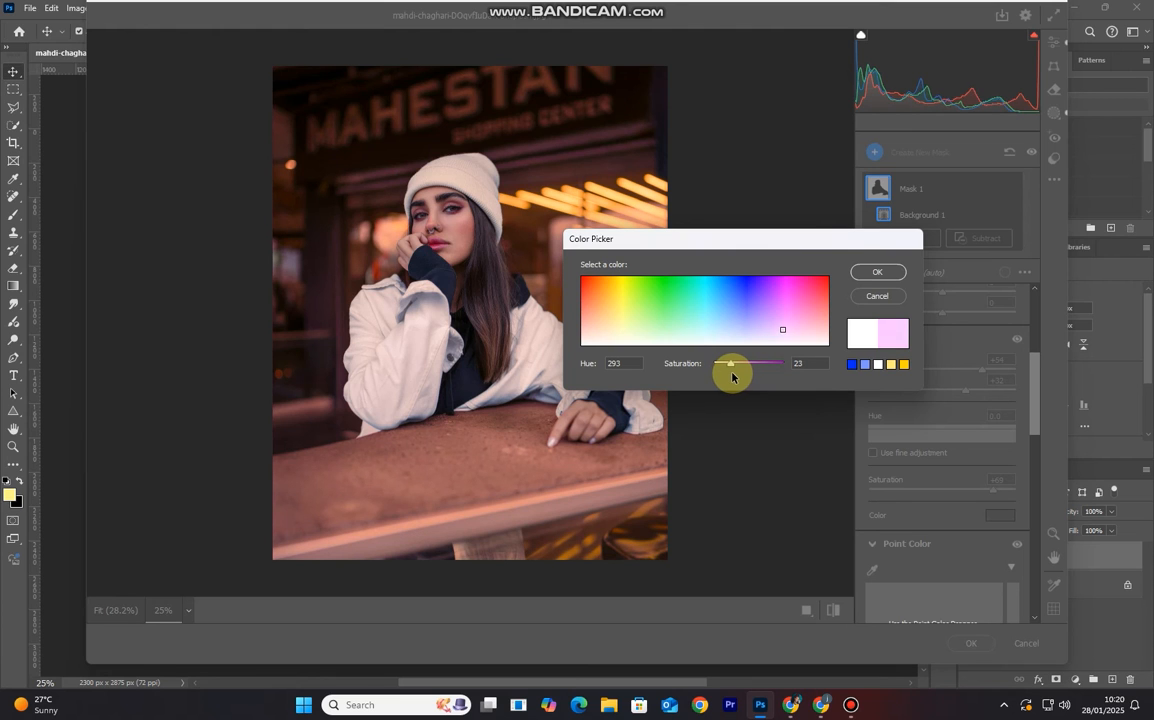
drag(733, 376, 732, 376)
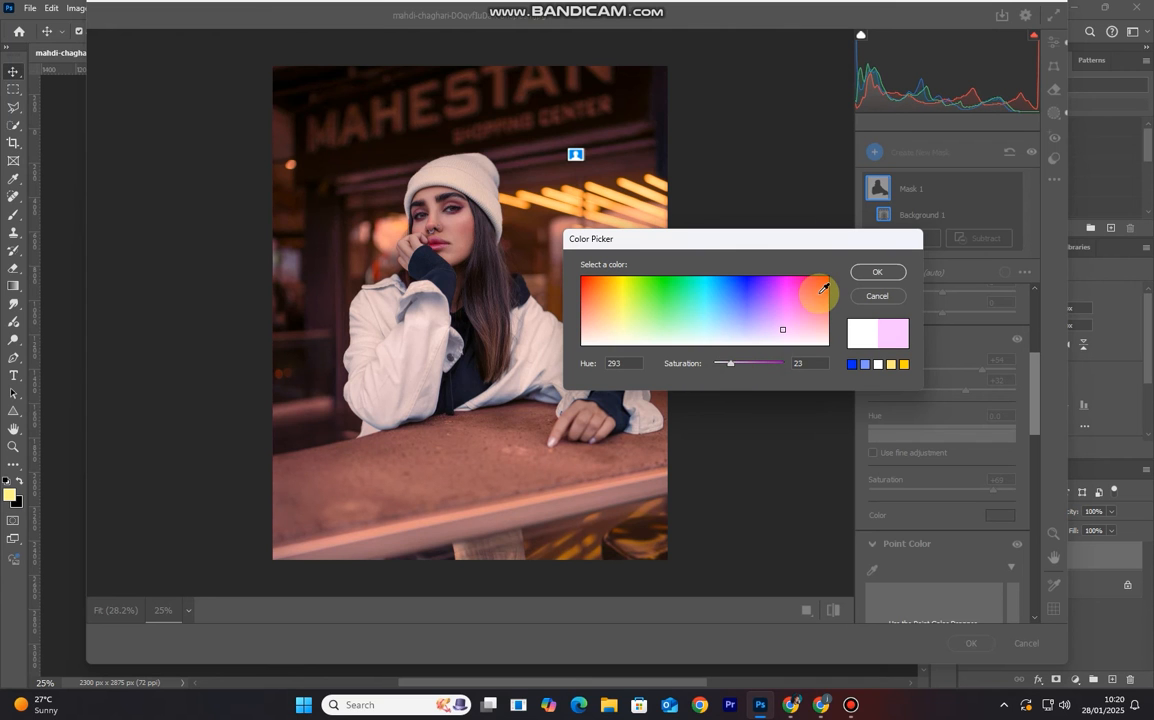
Try yellow, green and orange tints on the masked background.
click(626, 294)
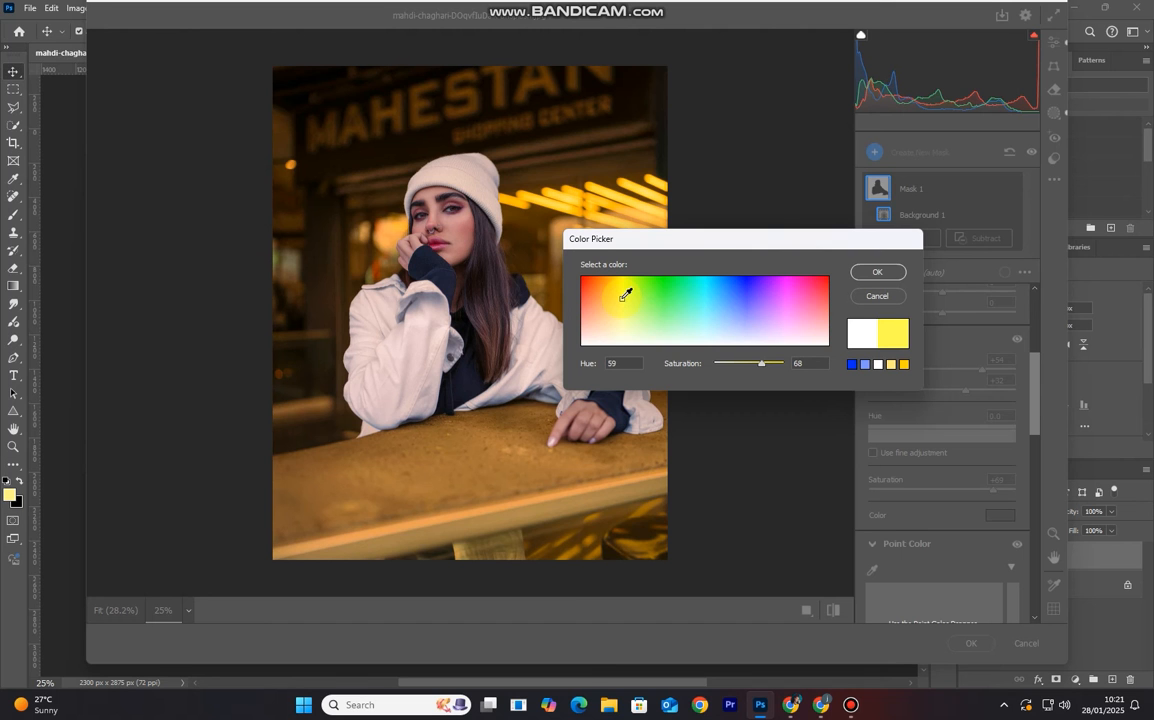
click(665, 294)
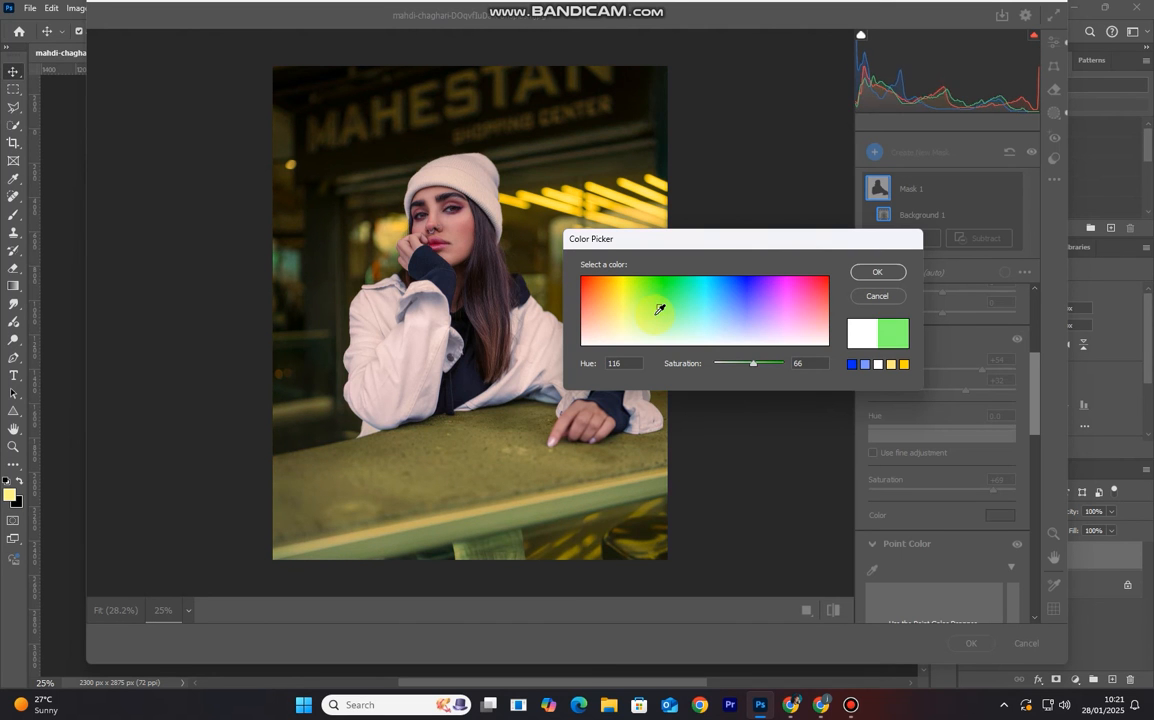
click(593, 297)
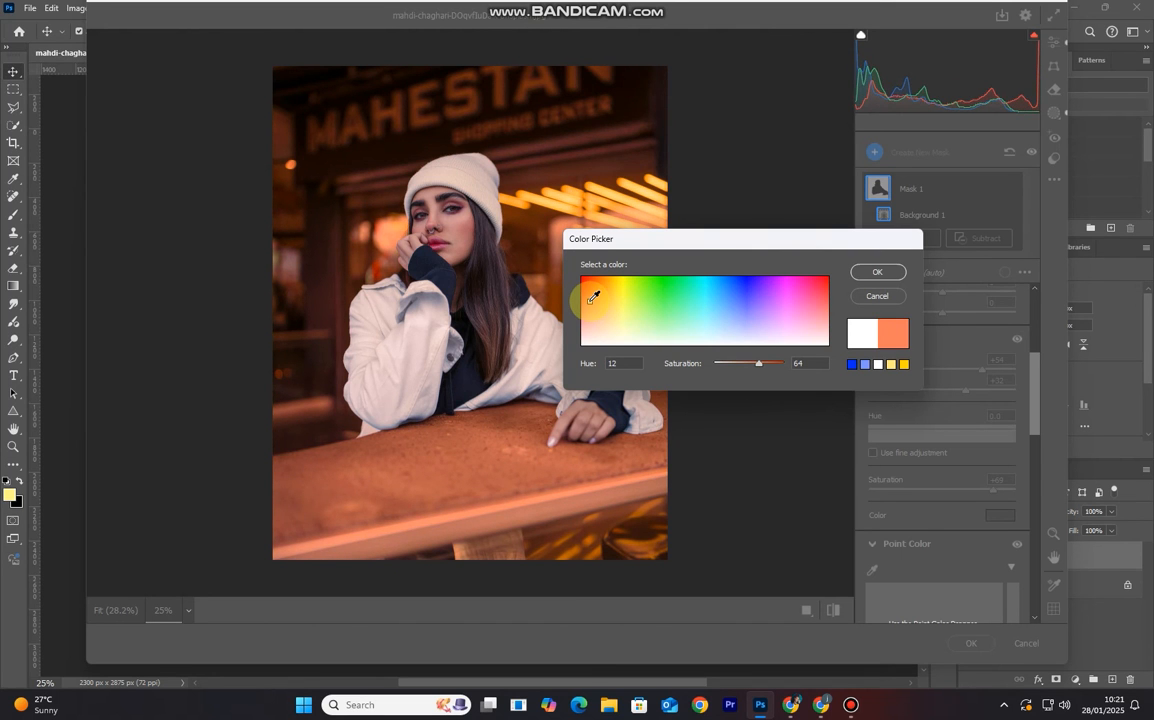
Tint the masked background pale purple with hue 282 and saturation 29.
click(779, 308)
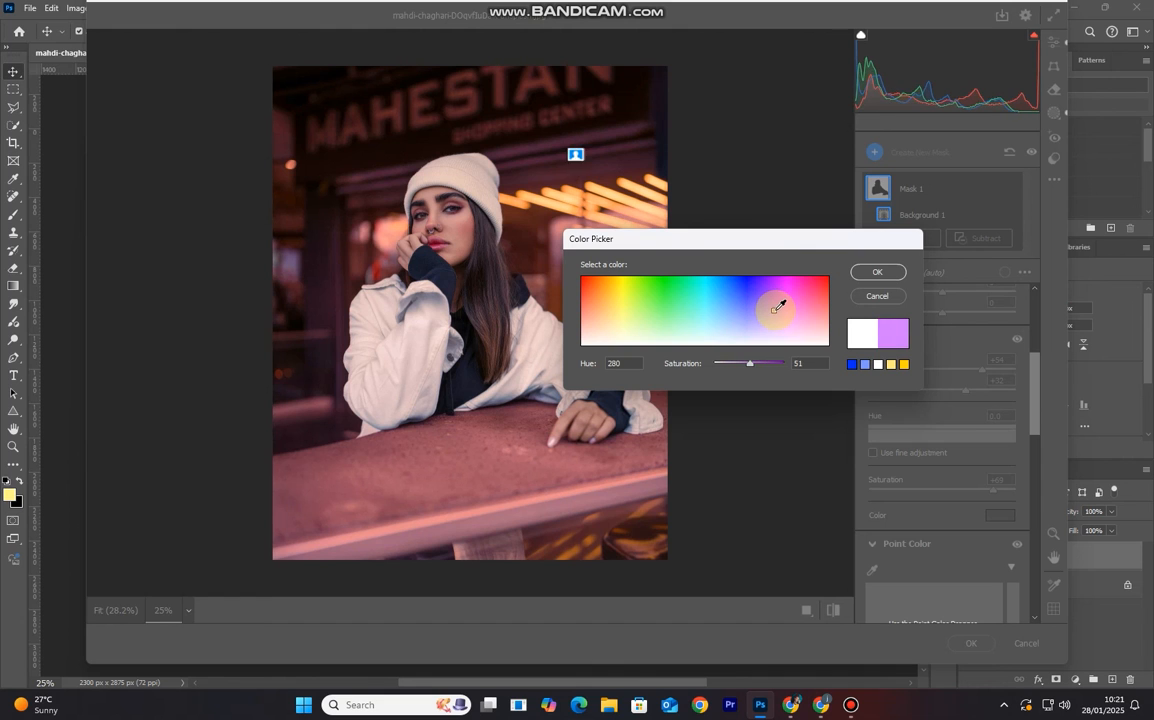
click(776, 310)
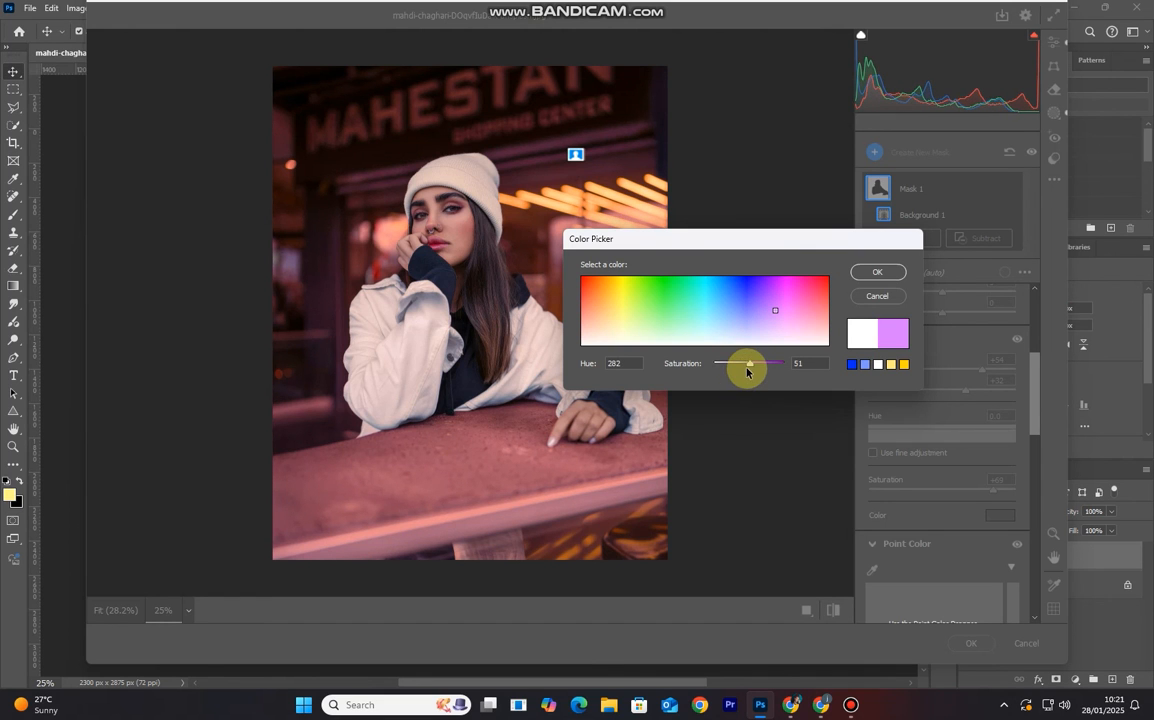
drag(747, 371, 731, 369)
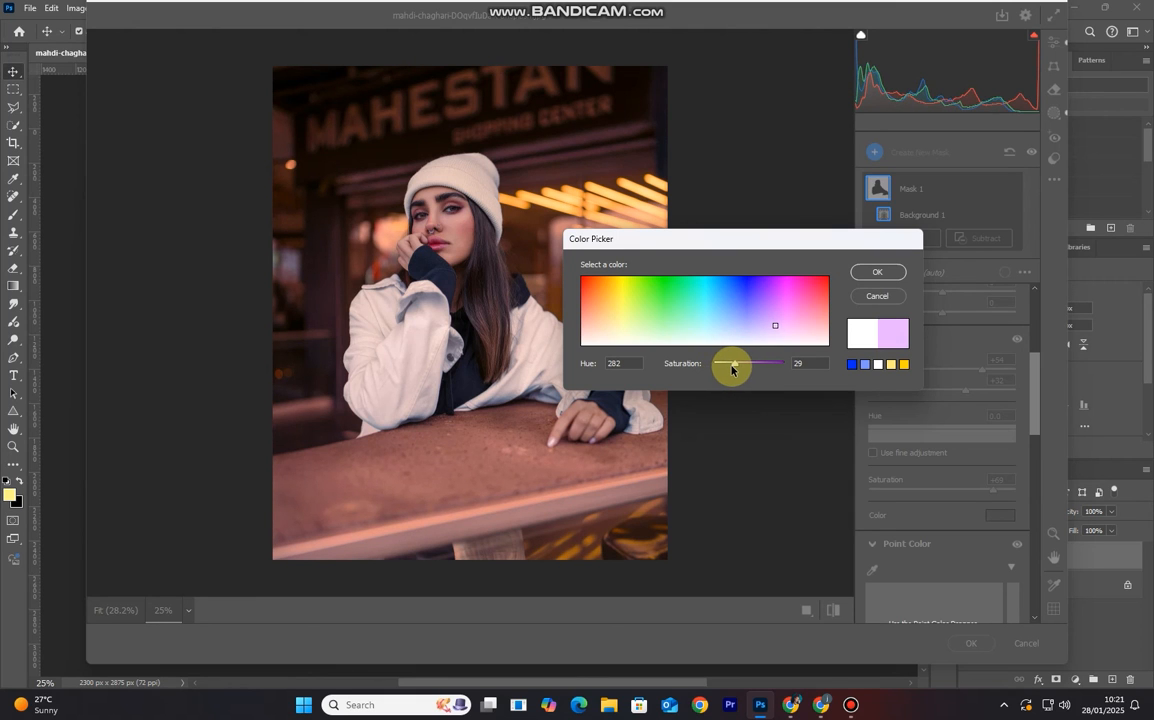
click(886, 276)
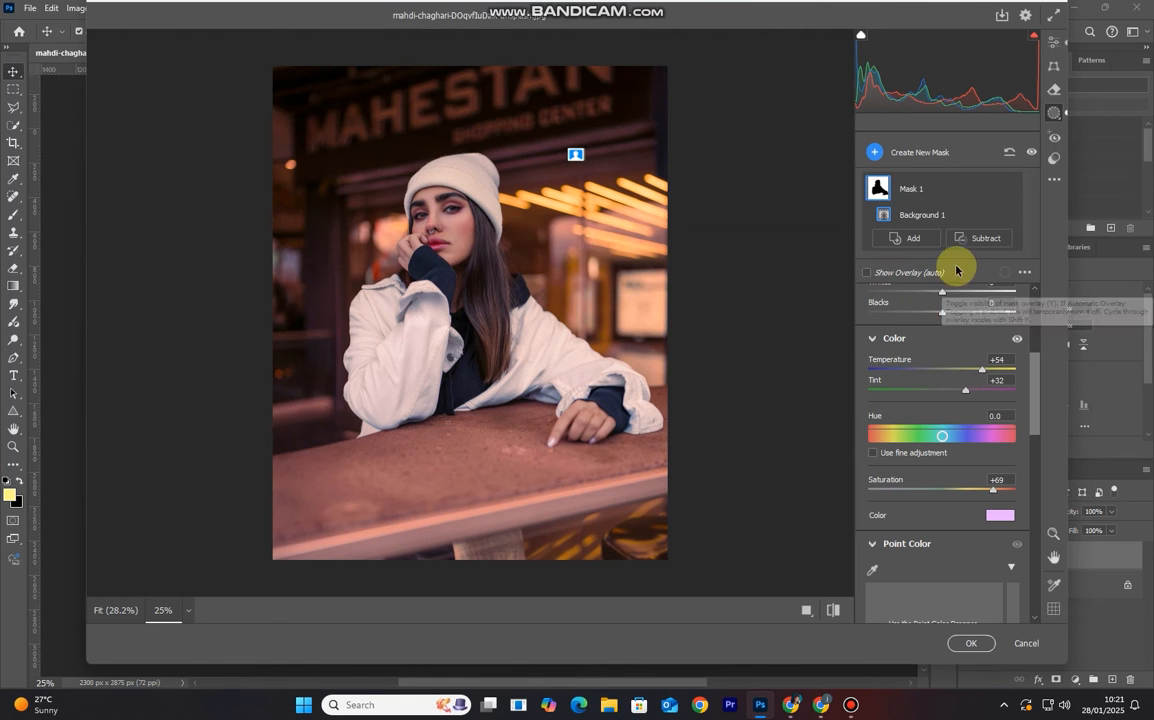
click(972, 241)
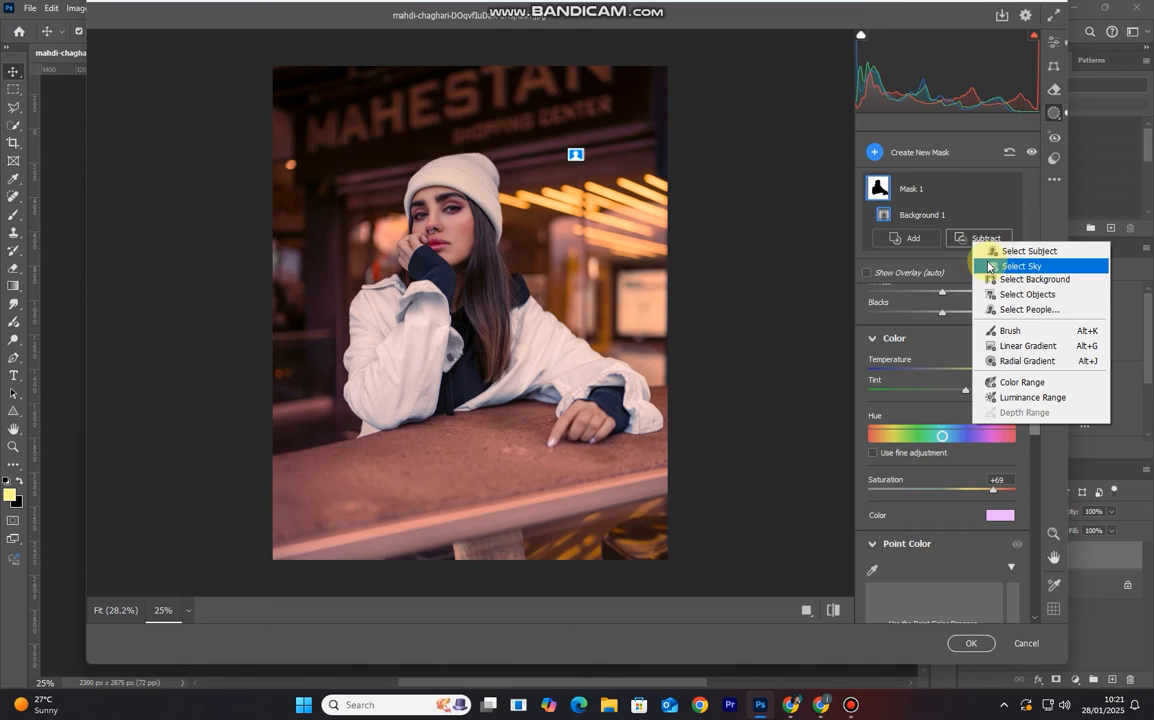
click(950, 268)
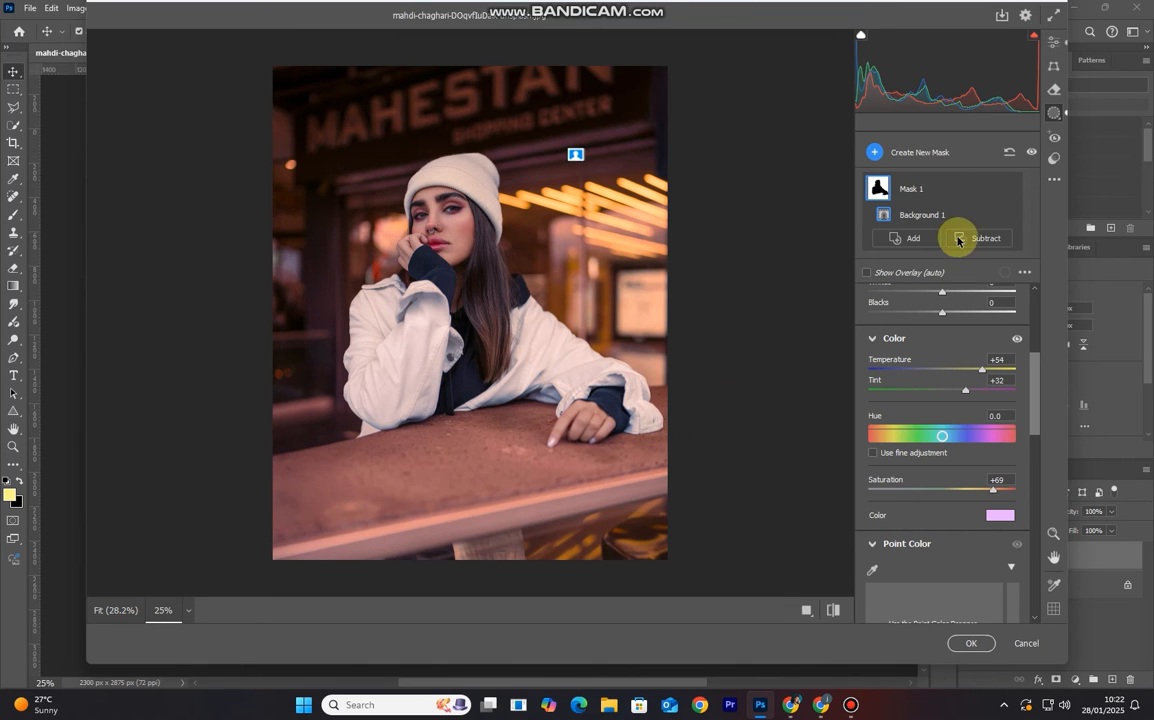
Adjust the whole photo's point curve, setting the white point to input 239, output 255 and the black point to input 5, output 0.
click(1054, 42)
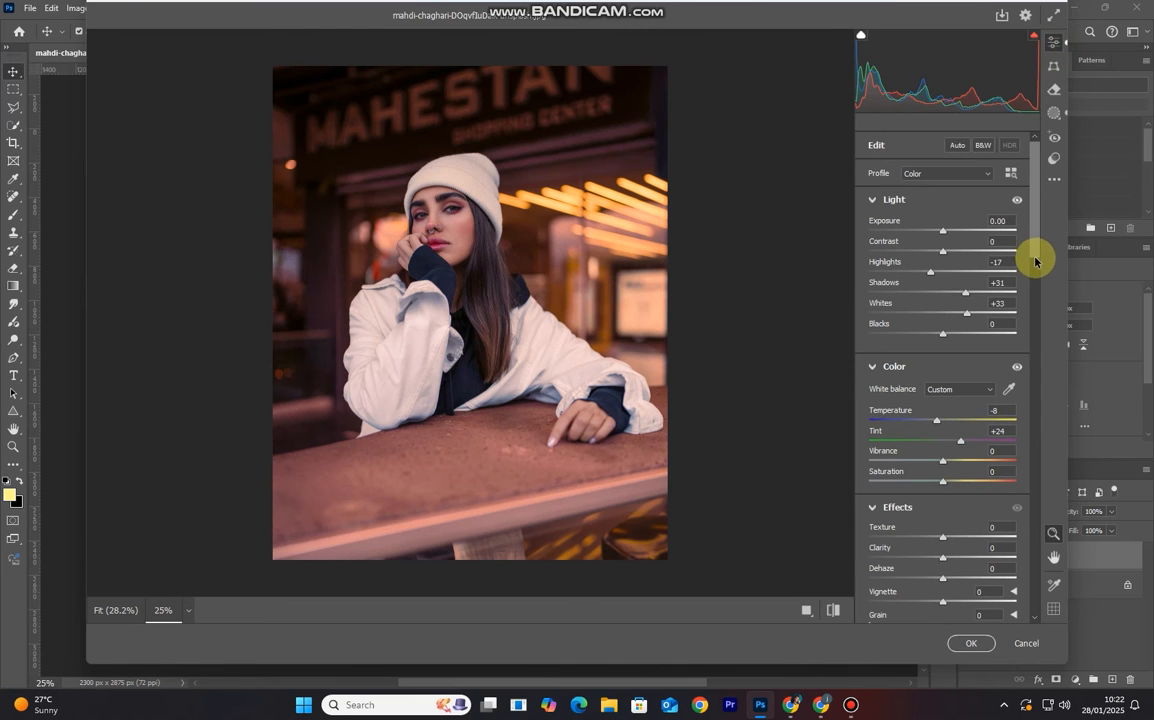
drag(1036, 259, 1040, 345)
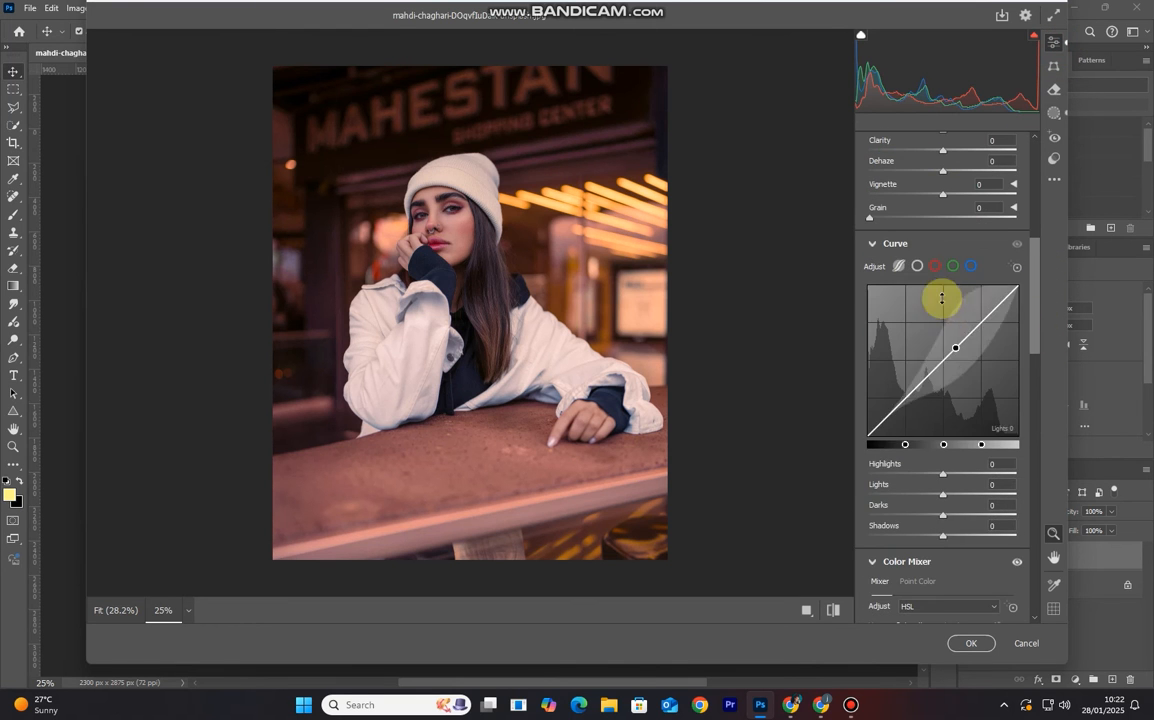
click(916, 267)
click(1017, 286)
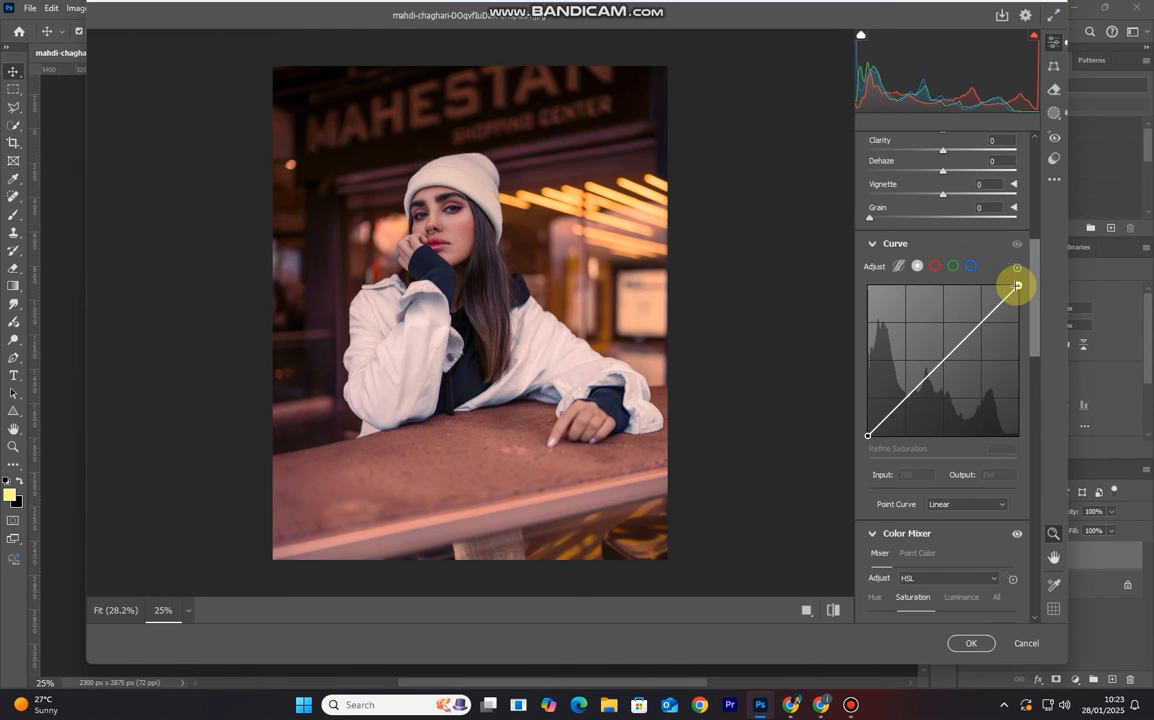
mouse_move(1017, 286)
mouse_down()
mouse_move(994, 285)
mouse_move(1008, 286)
mouse_up()
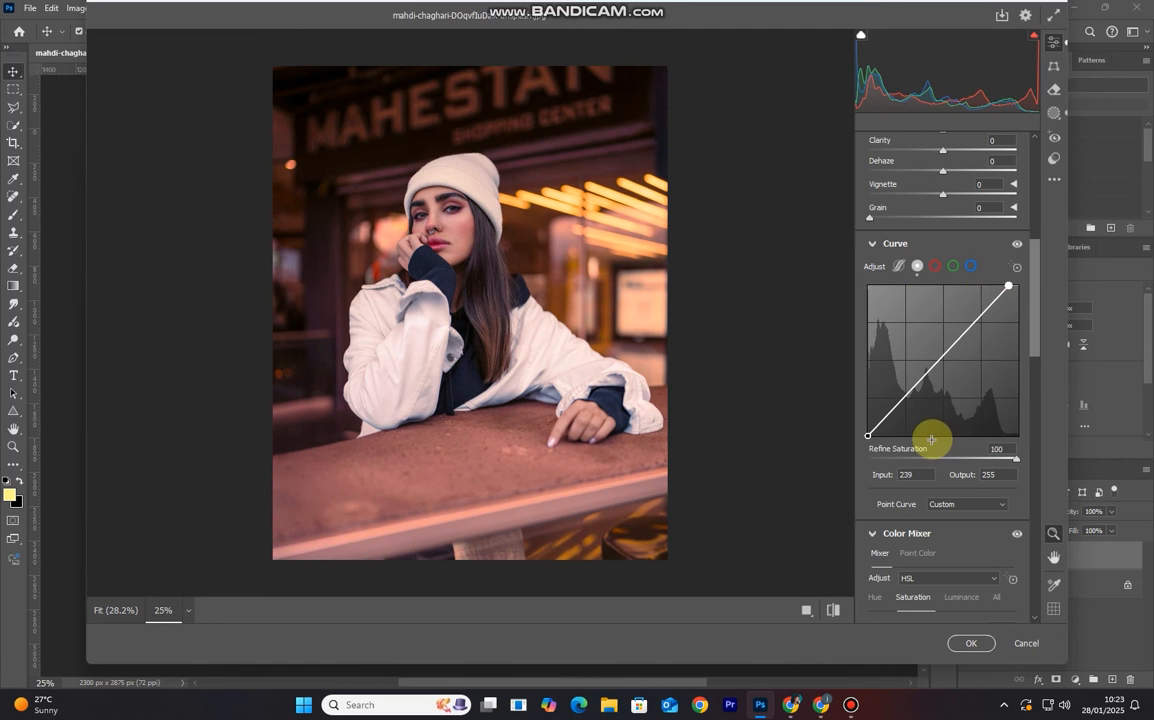
drag(883, 442, 870, 436)
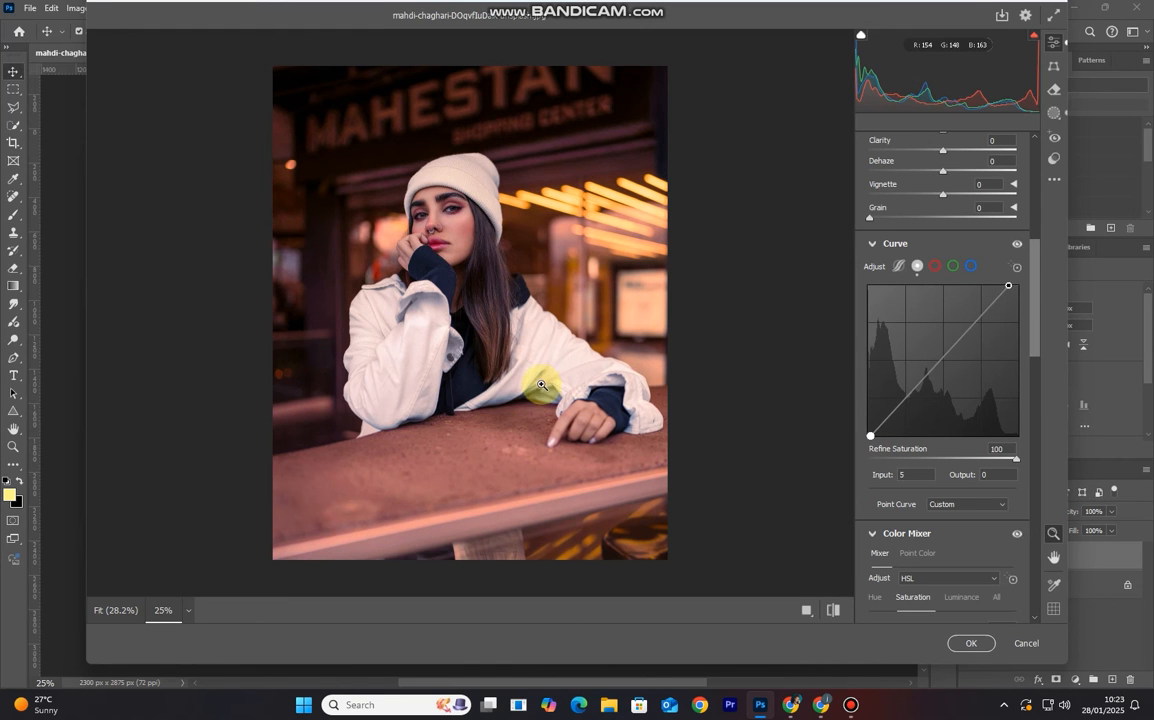
Strengthen the warm orange tint of the highlights slightly in Color Grading.
scroll(1034, 350, down, 3)
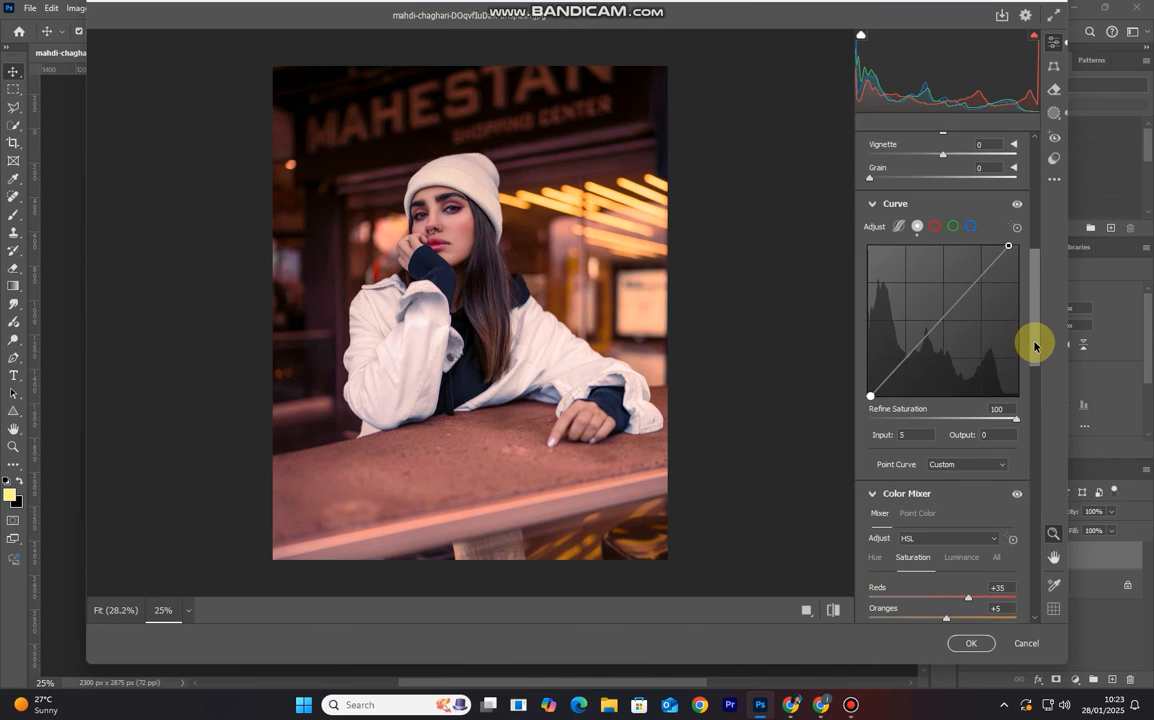
drag(1034, 360, 1037, 463)
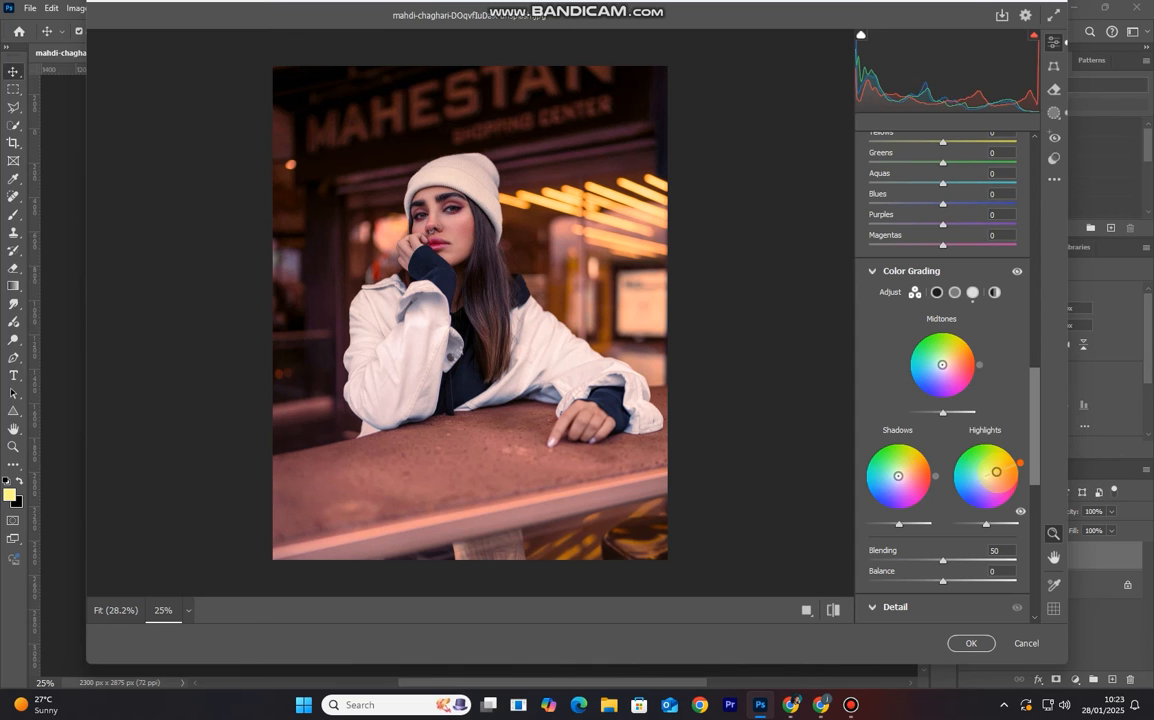
drag(996, 471, 1002, 469)
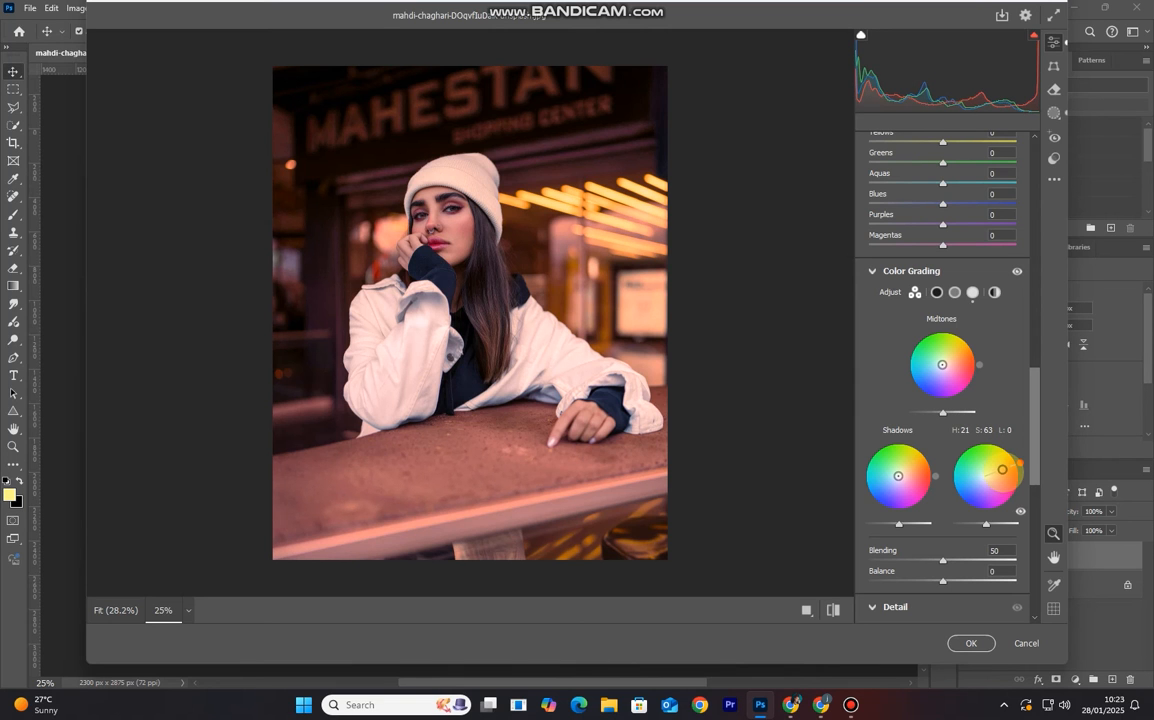
drag(1002, 469, 999, 470)
Set the photo's Sharpening to 130 and examine the woman's face and jacket up close.
drag(1036, 376, 1035, 434)
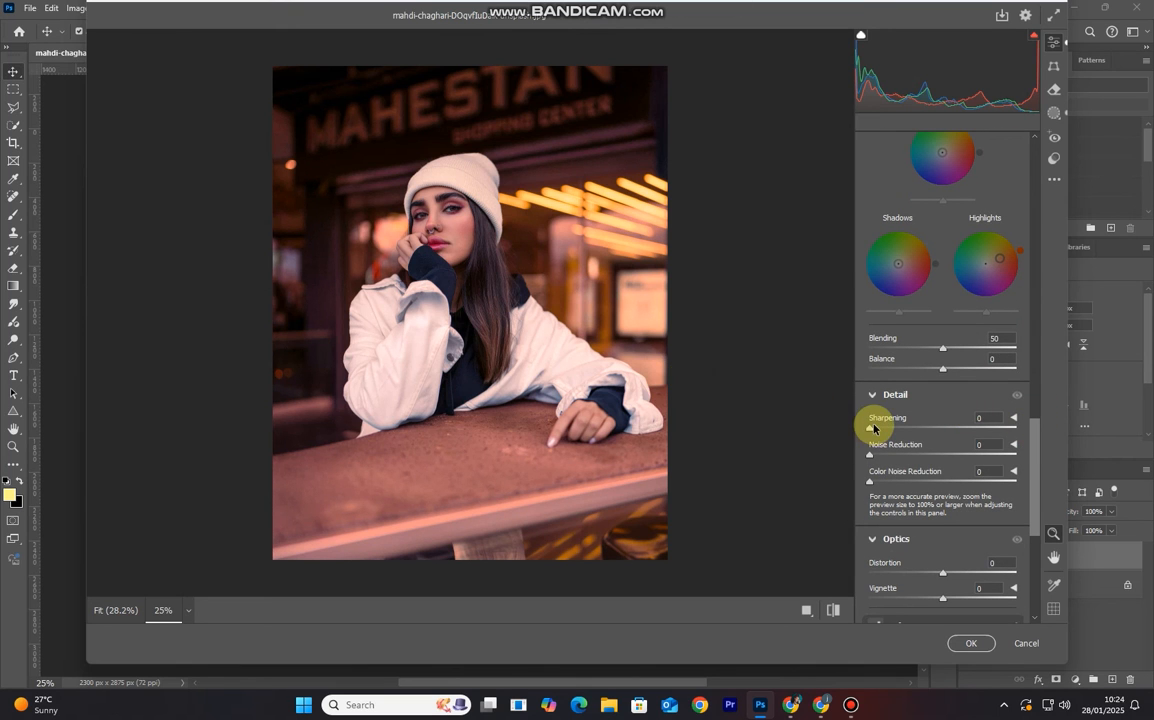
drag(896, 430, 995, 432)
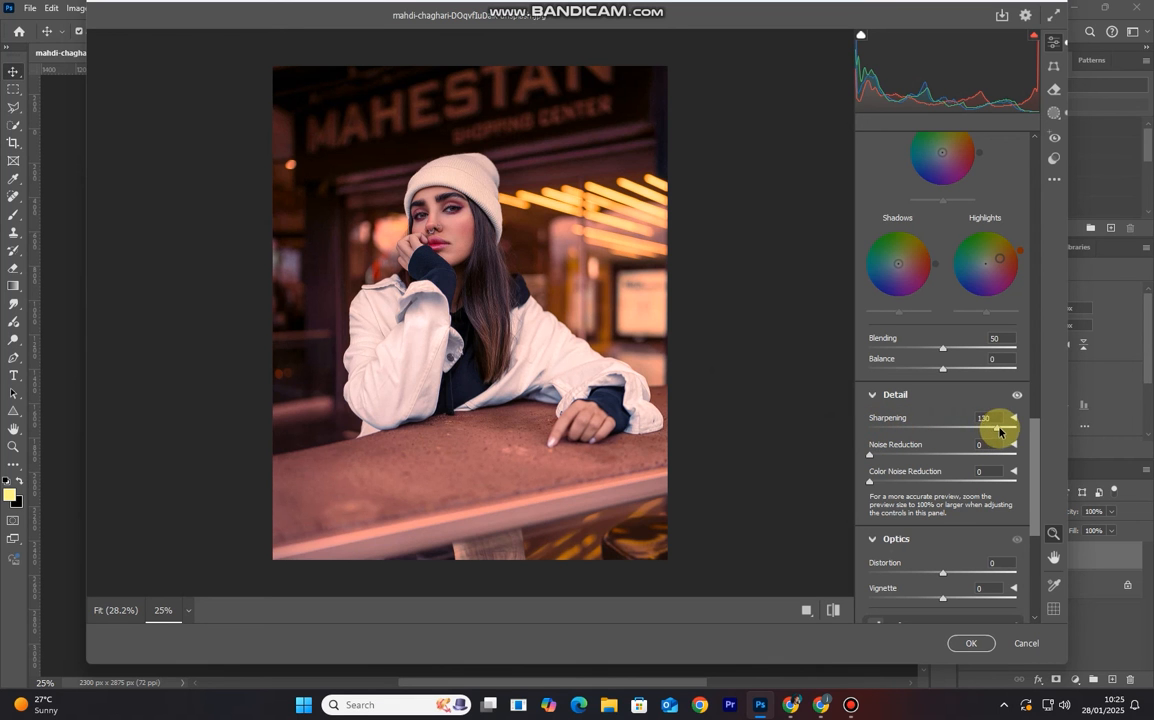
scroll(456, 243, up, 3)
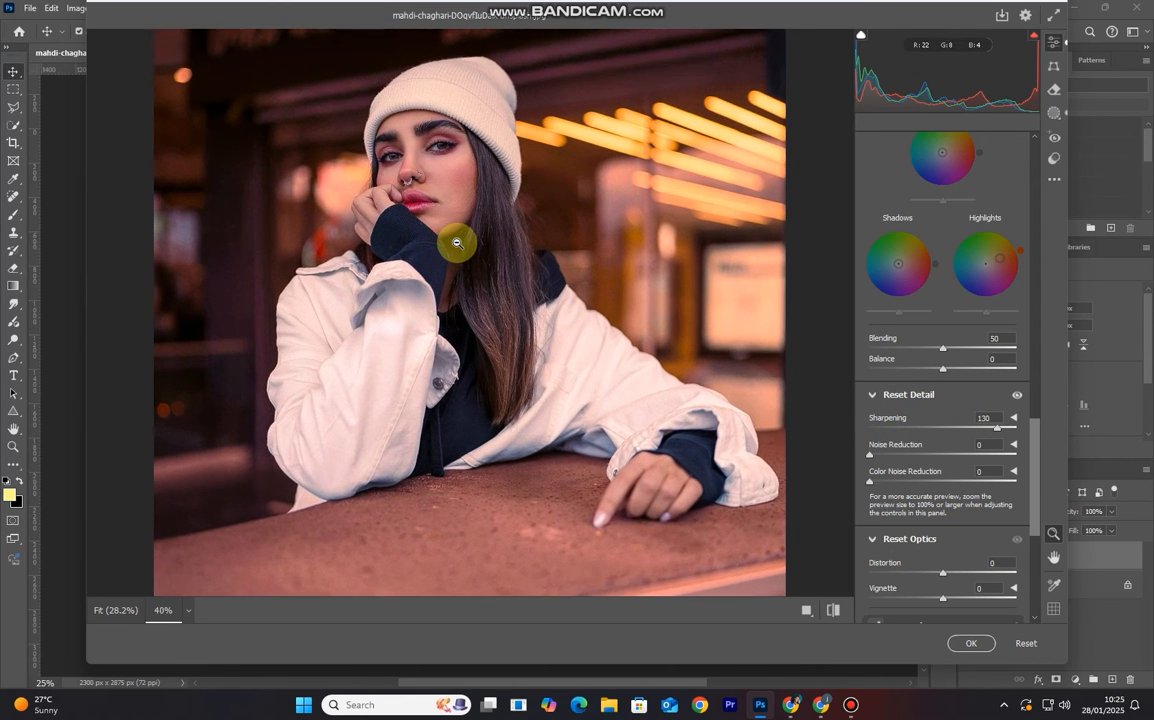
scroll(456, 243, up, 1)
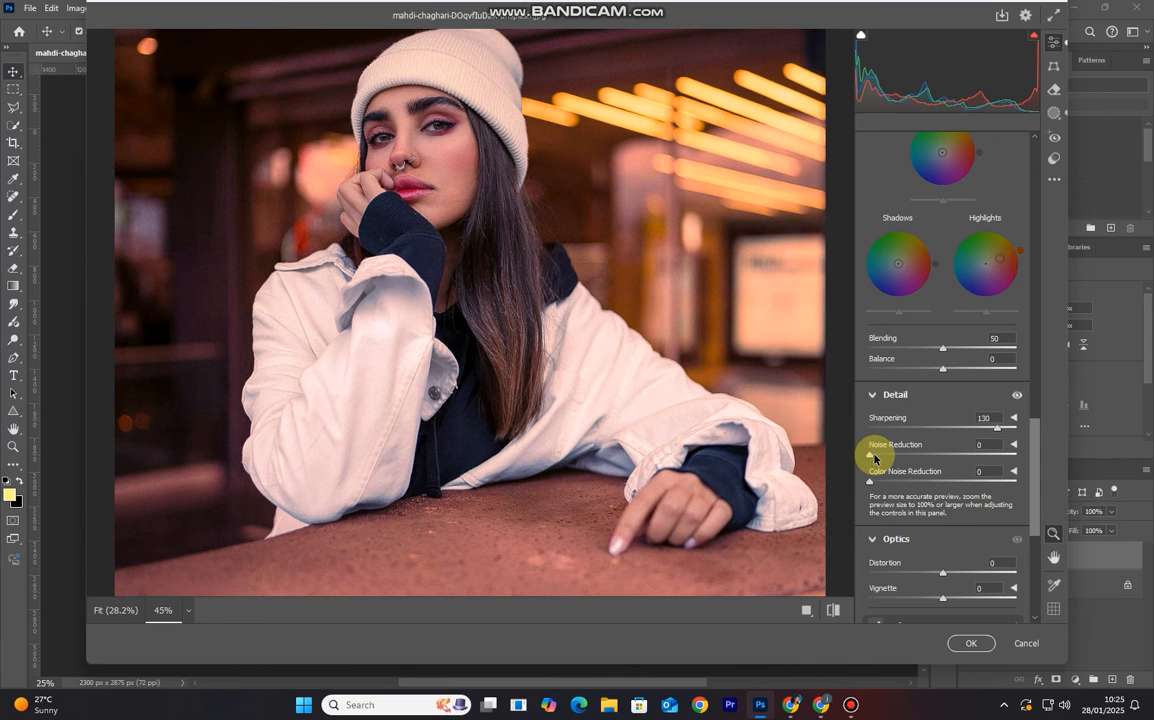
Set Noise Reduction to 12 and Color Noise Reduction to 27 for the photo.
alt+click(873, 458)
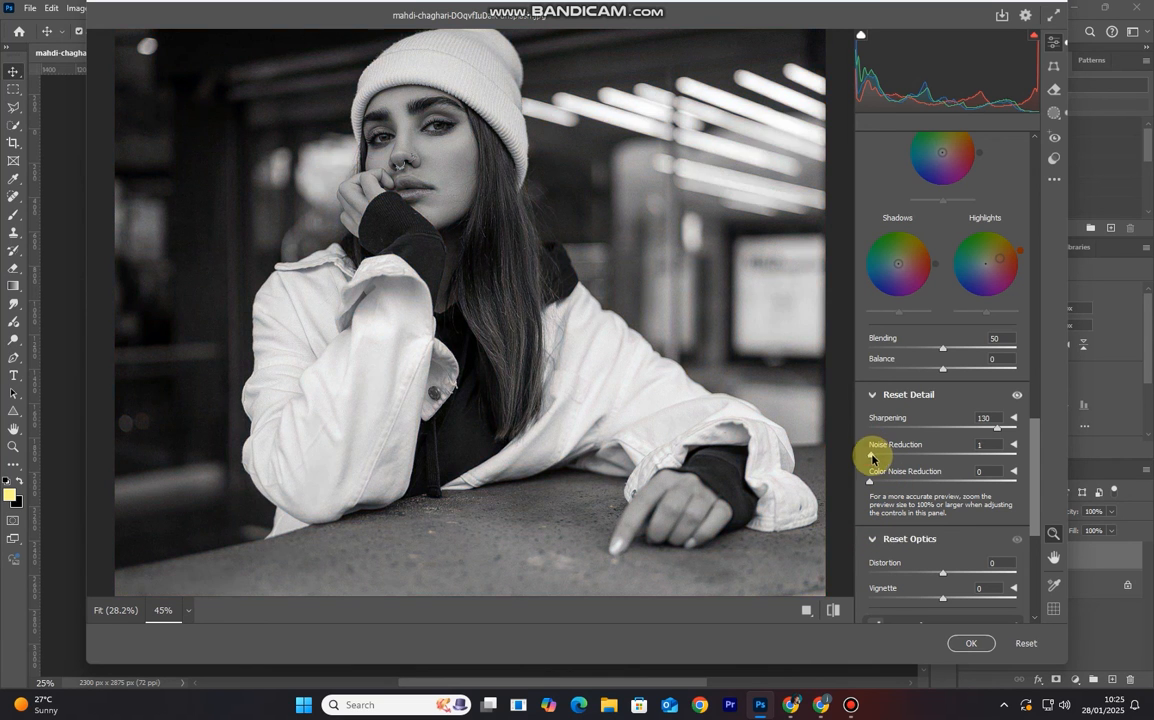
drag(872, 458, 878, 486)
drag(985, 488, 907, 481)
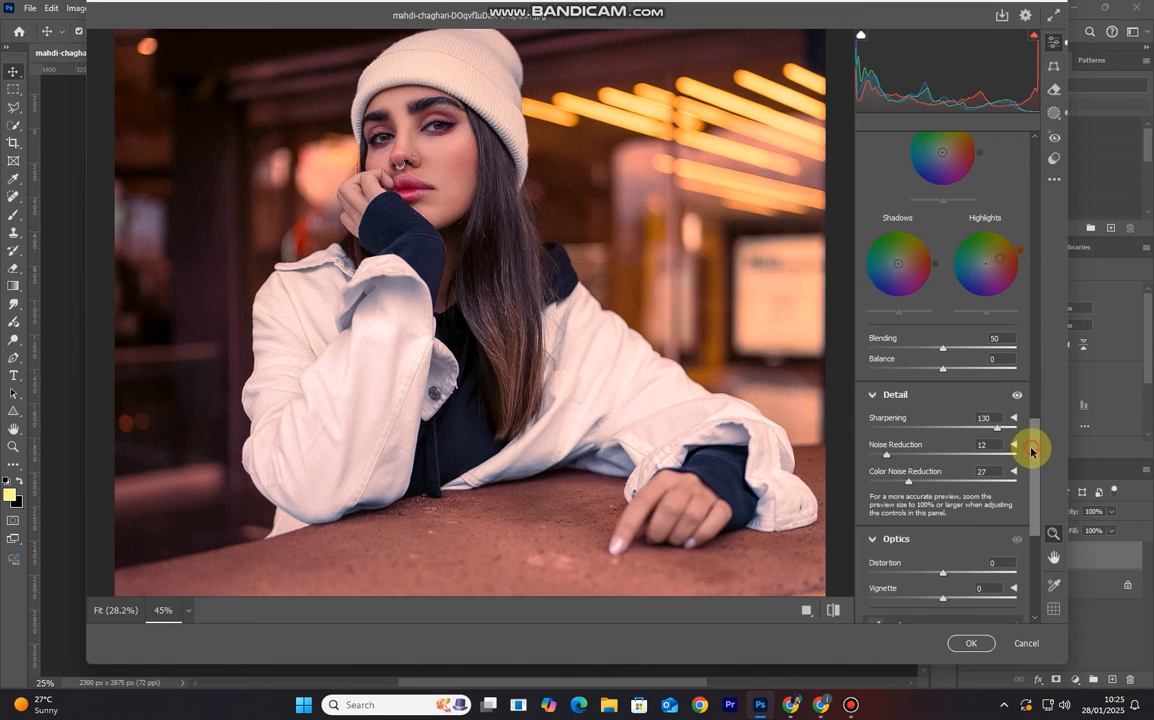
drag(1031, 451, 1031, 481)
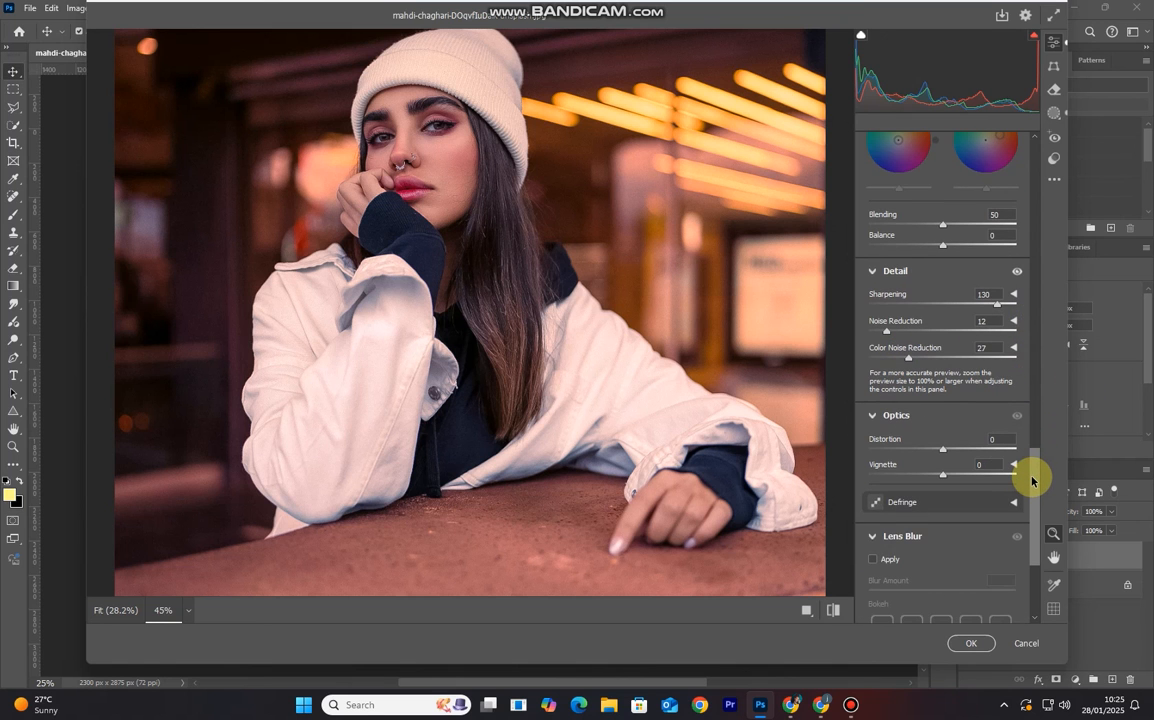
drag(1031, 466, 1034, 440)
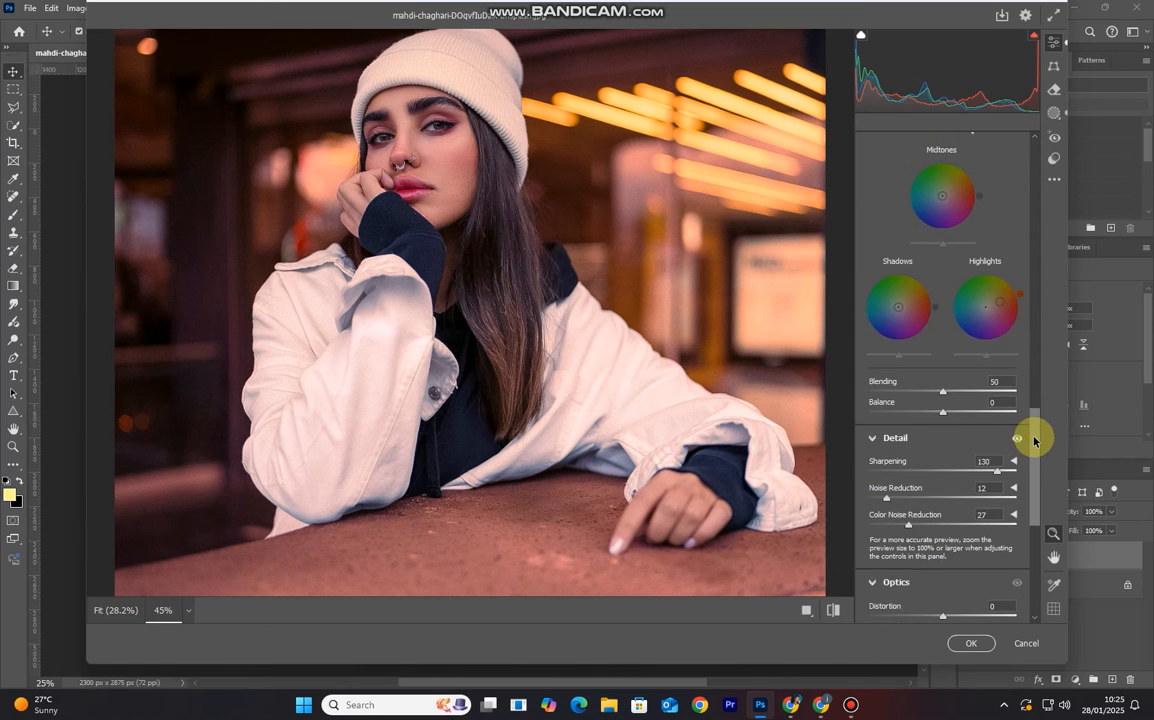
Set the photo's Noise Reduction to 43 after viewing the whole image.
scroll(515, 363, down, 2)
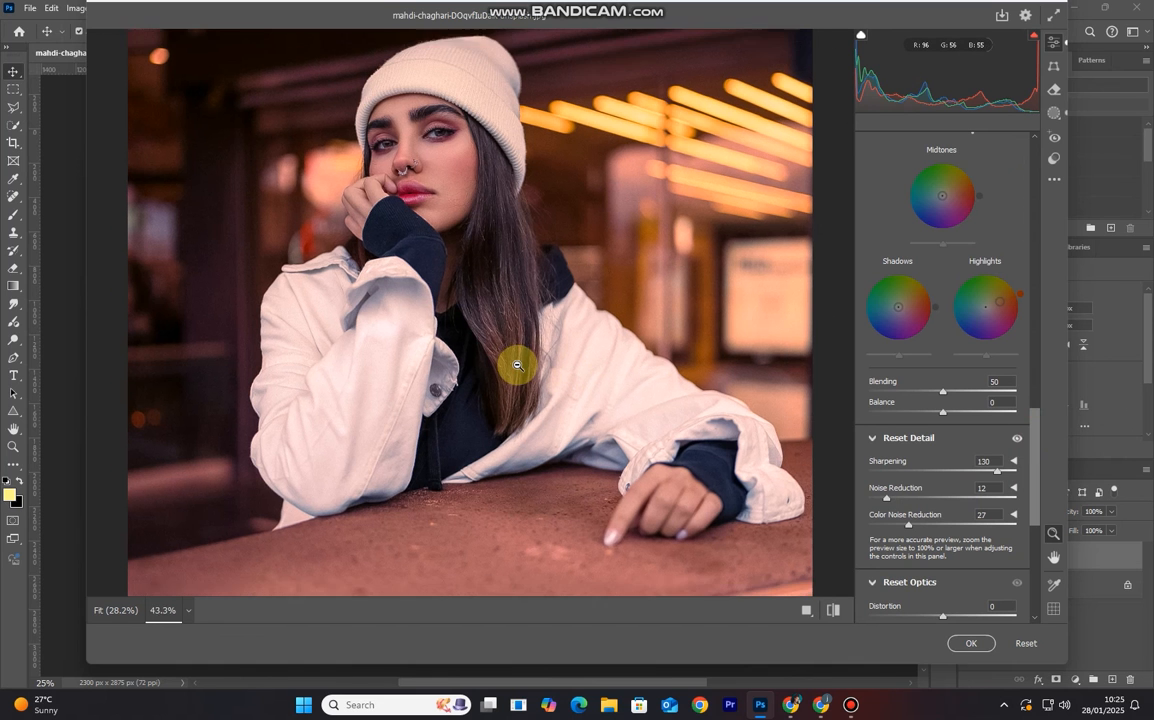
scroll(517, 365, down, 3)
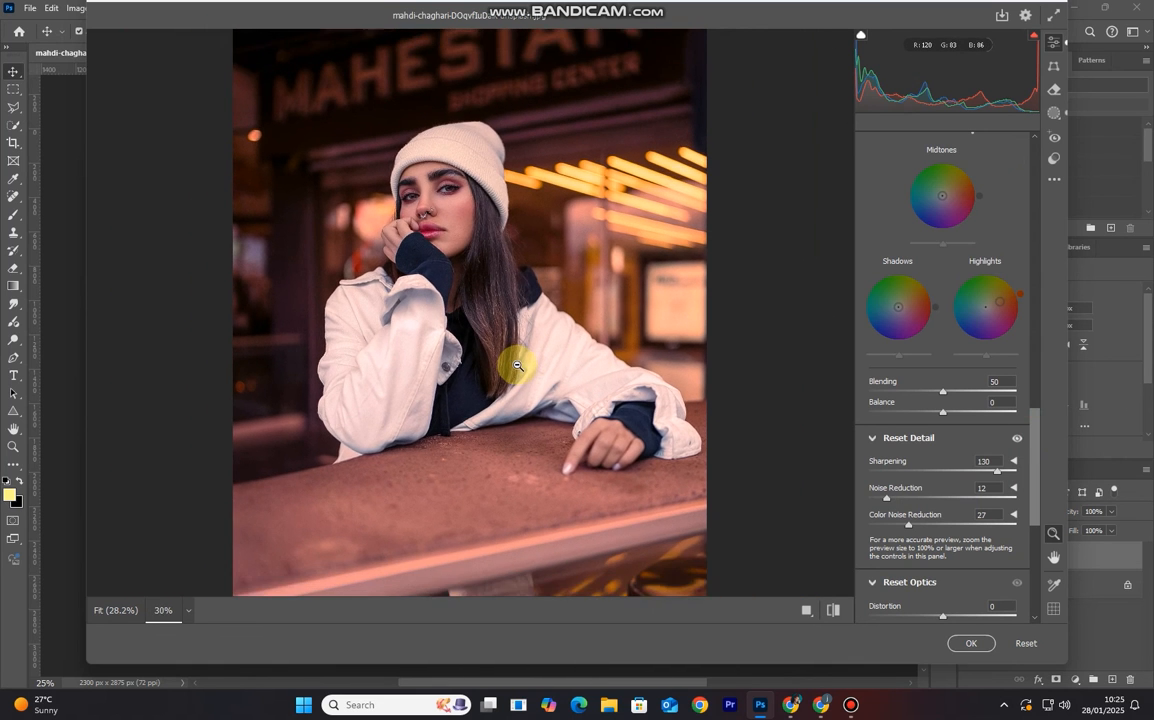
scroll(517, 365, up, 1)
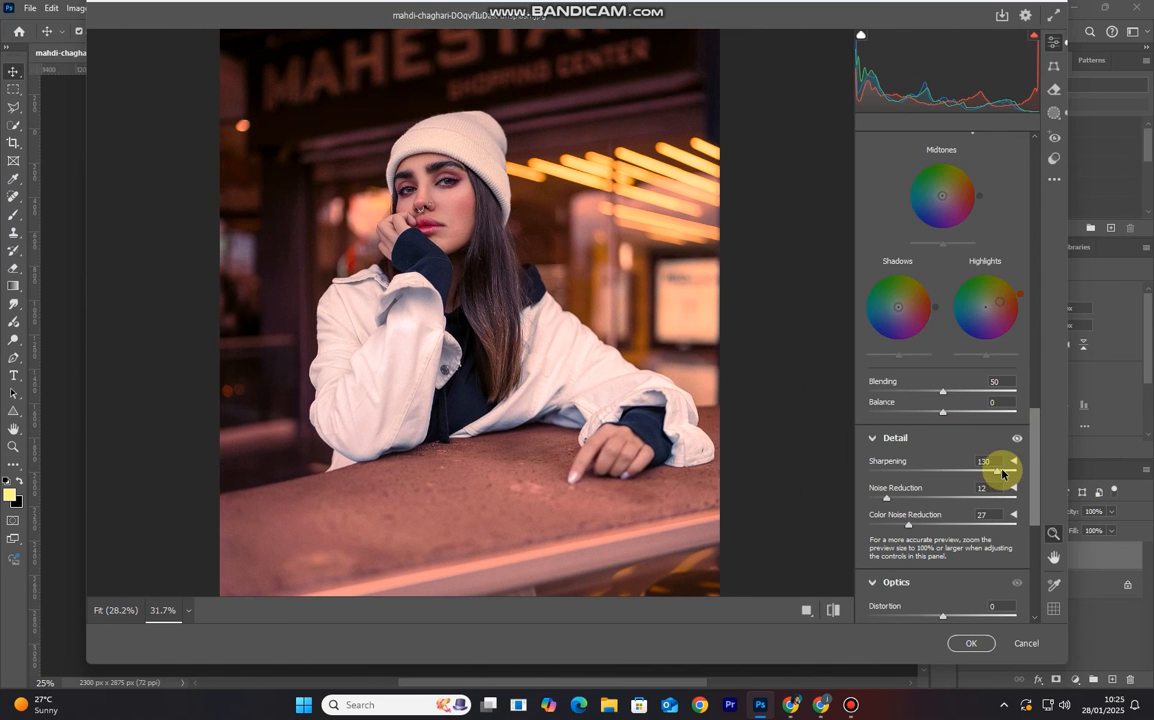
drag(886, 498, 934, 506)
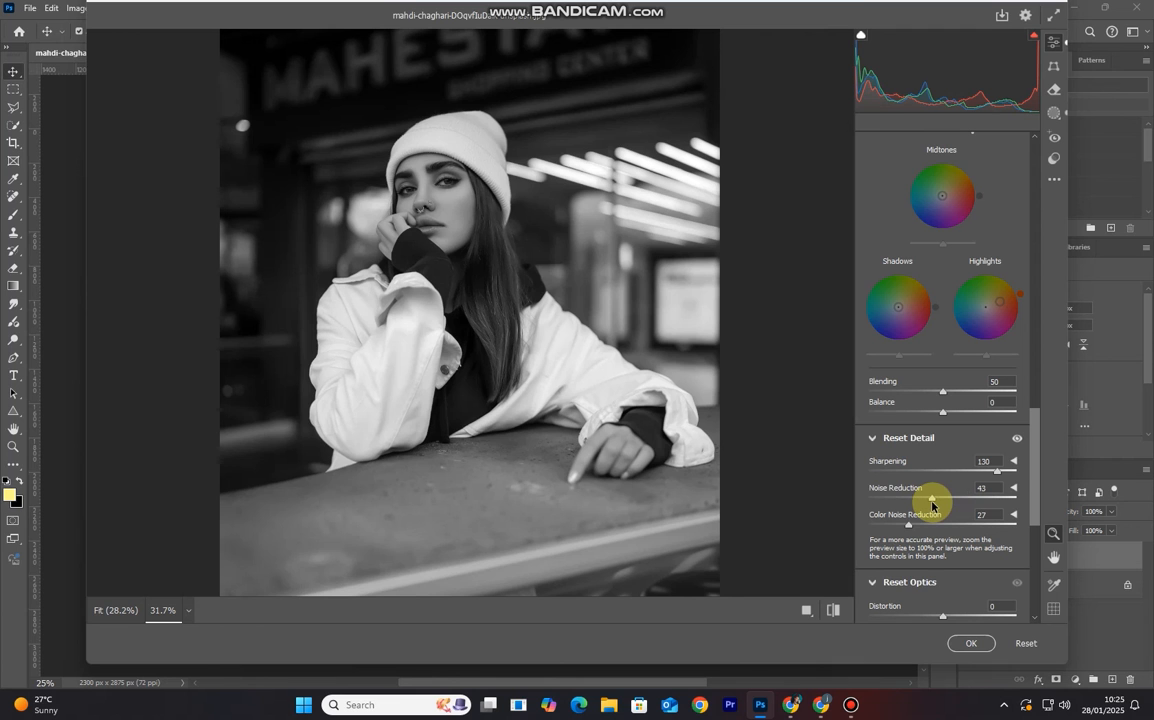
drag(932, 505, 931, 505)
Set the photo's Sharpening to 110 and apply the Camera Raw Filter.
scroll(556, 414, down, 2)
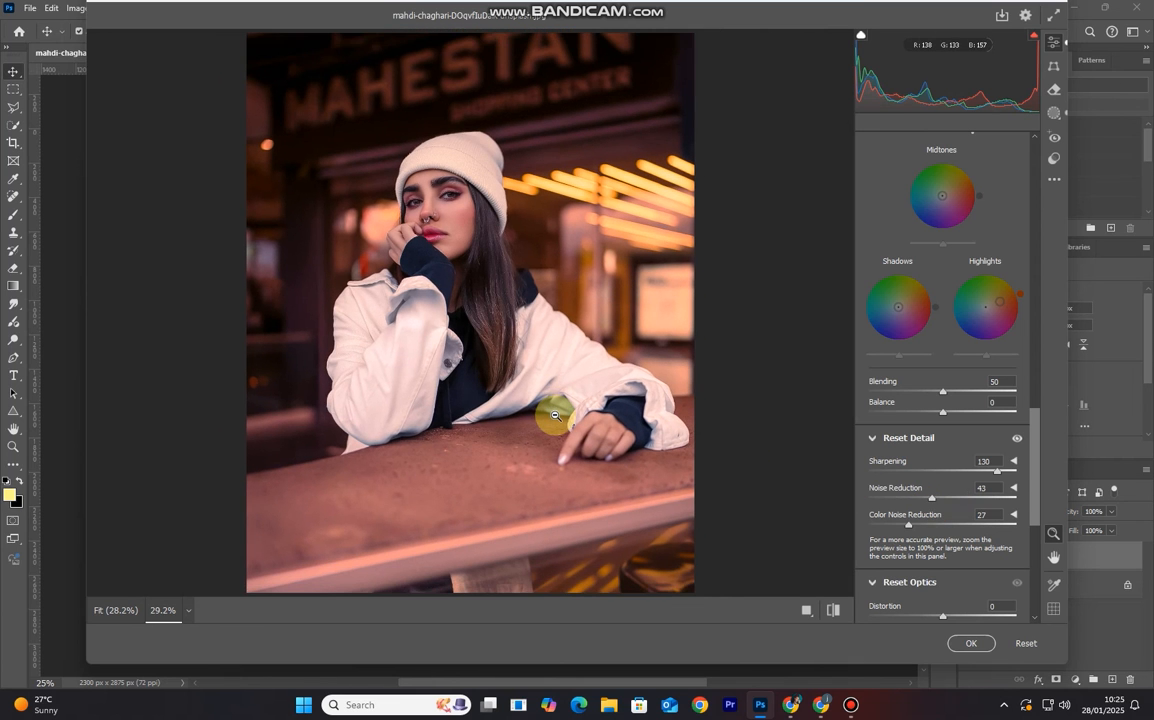
scroll(555, 414, down, 1)
scroll(555, 414, up, 1)
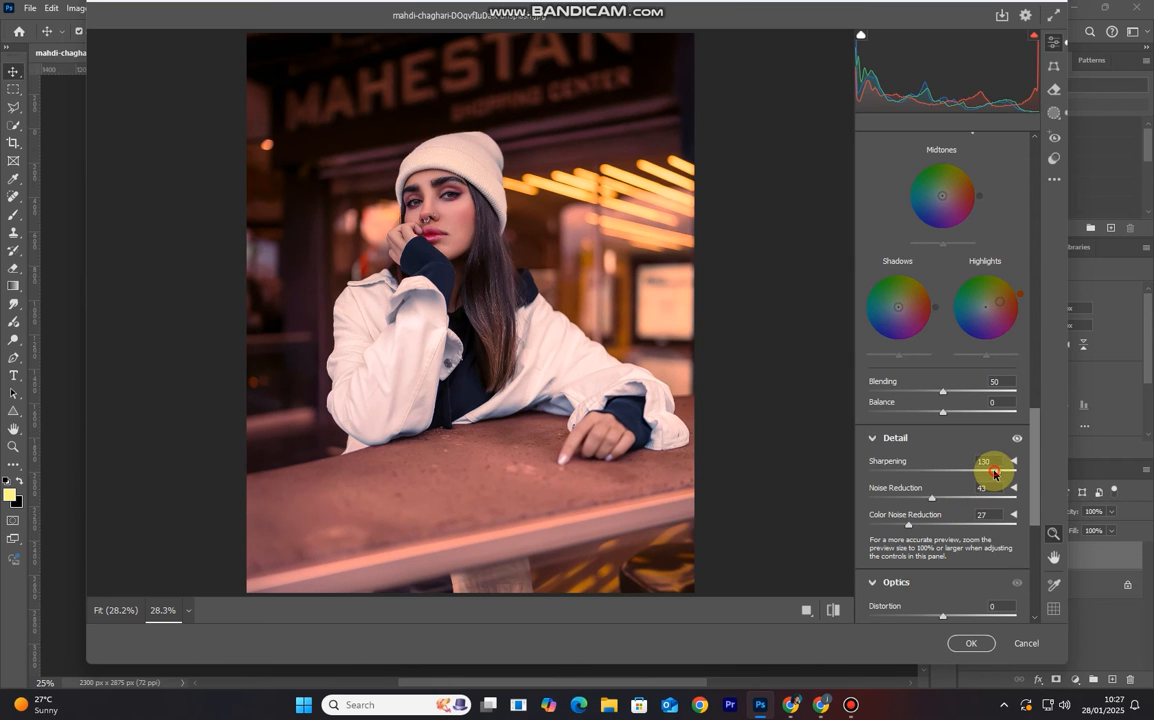
drag(994, 473, 972, 473)
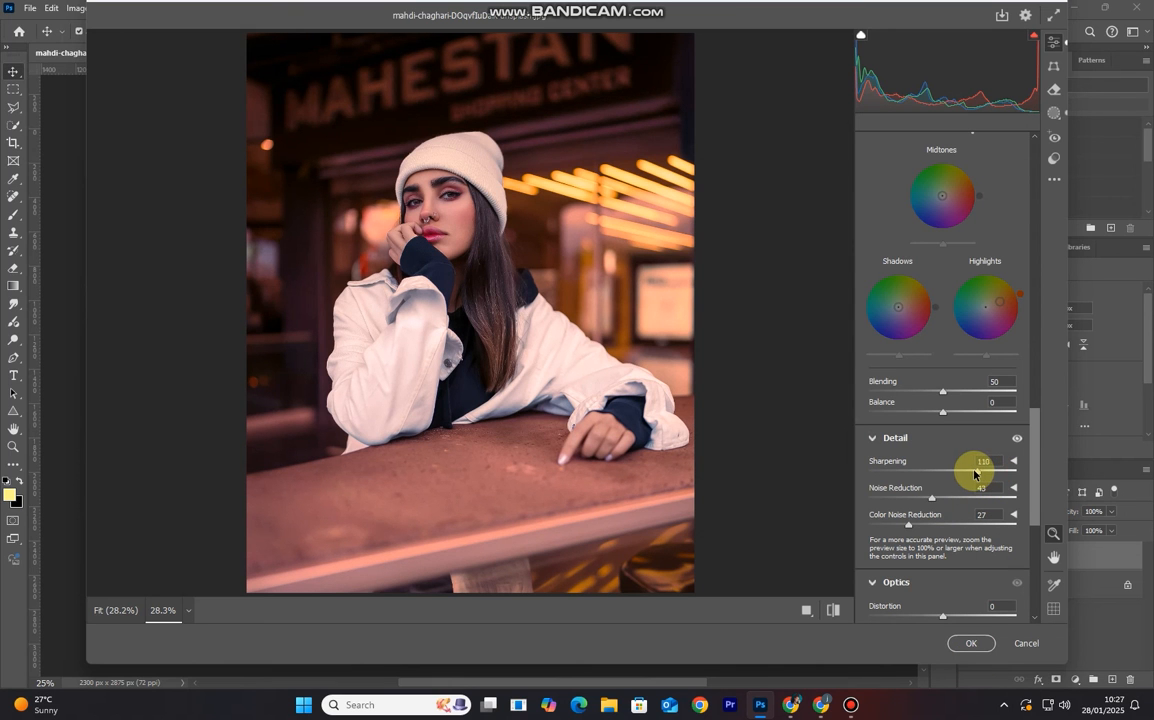
click(970, 643)
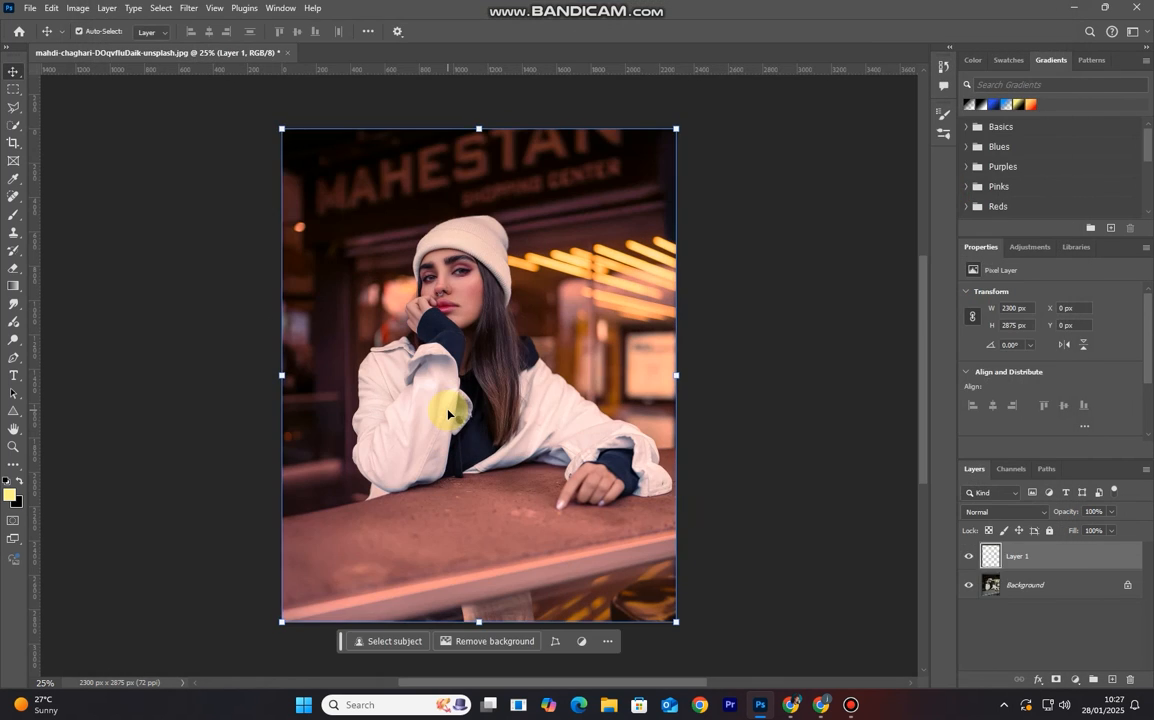
Examine the graded photo and compare it with the original by hiding and showing Layer 1.
scroll(451, 289, down, 4)
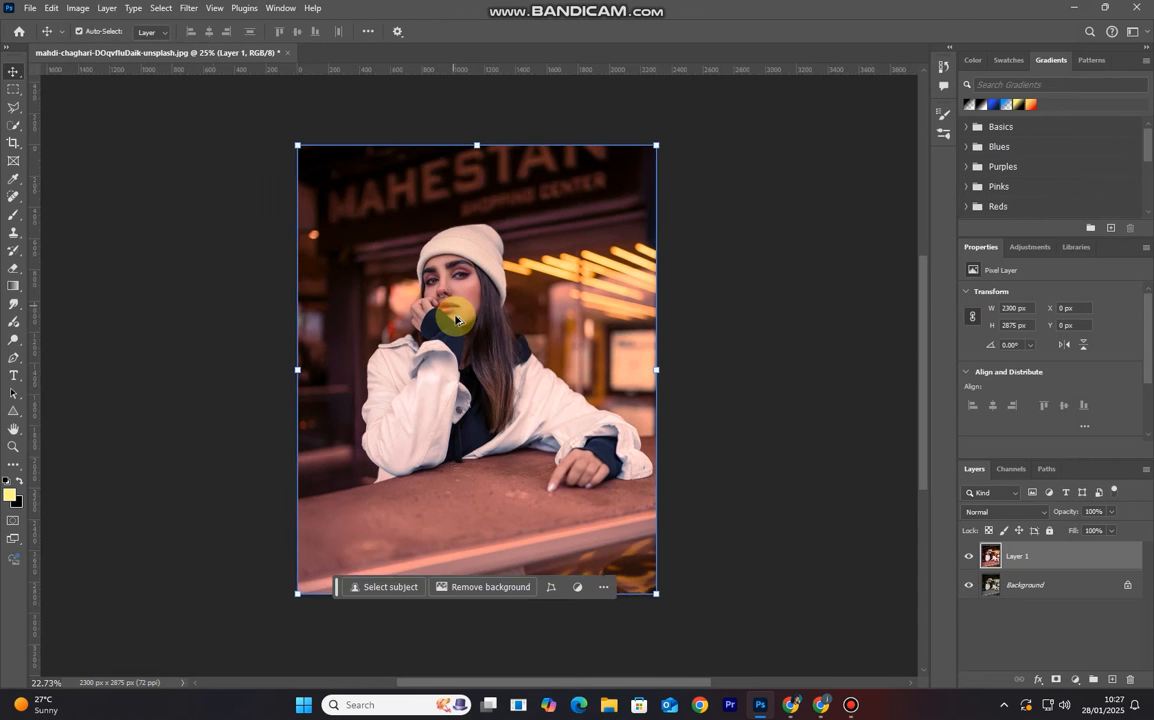
scroll(480, 278, up, 3)
scroll(480, 278, up, 2)
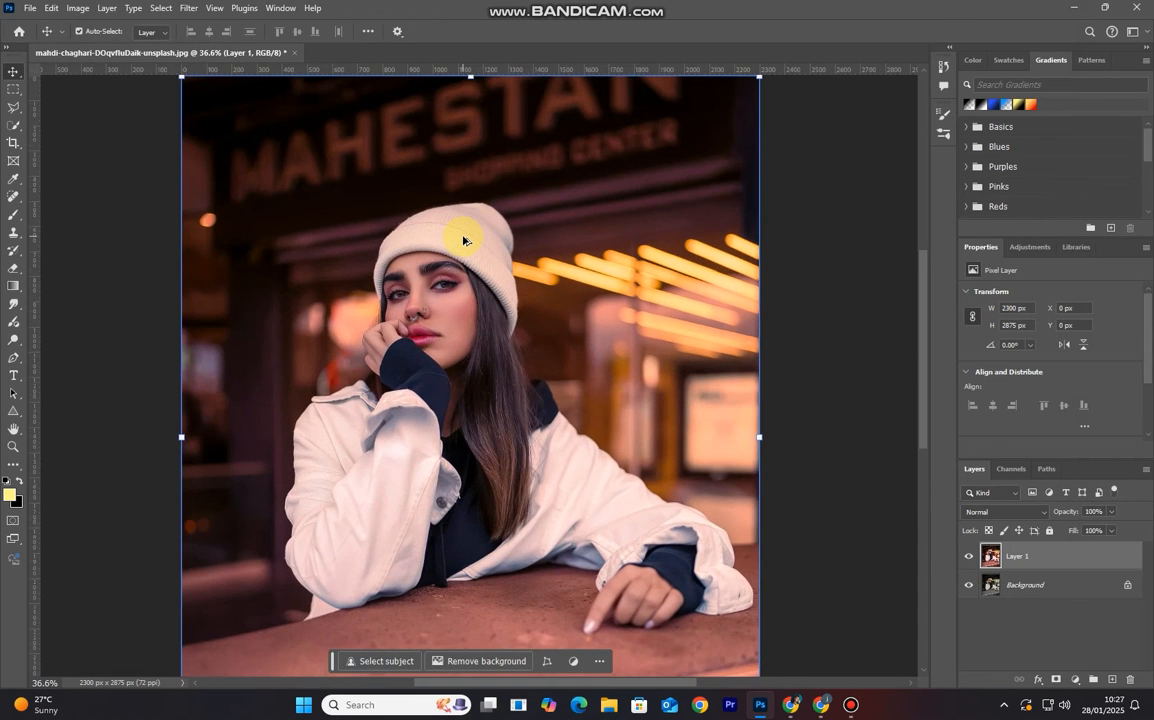
scroll(463, 240, down, 1)
scroll(463, 240, up, 1)
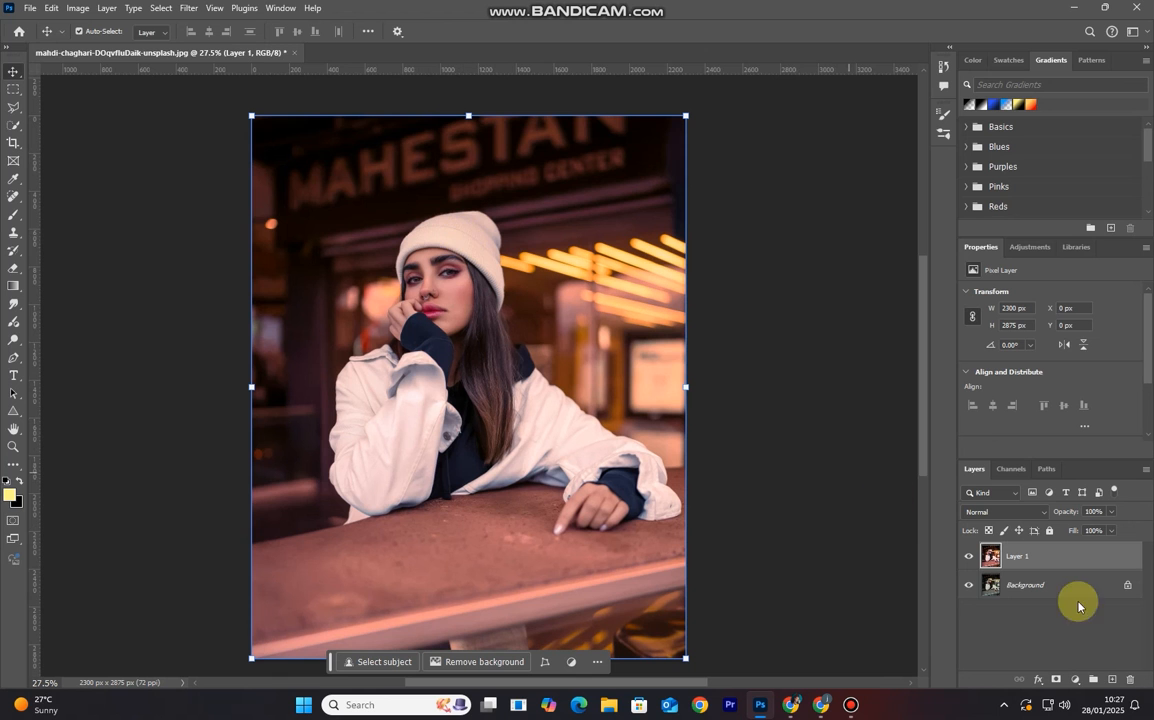
click(968, 561)
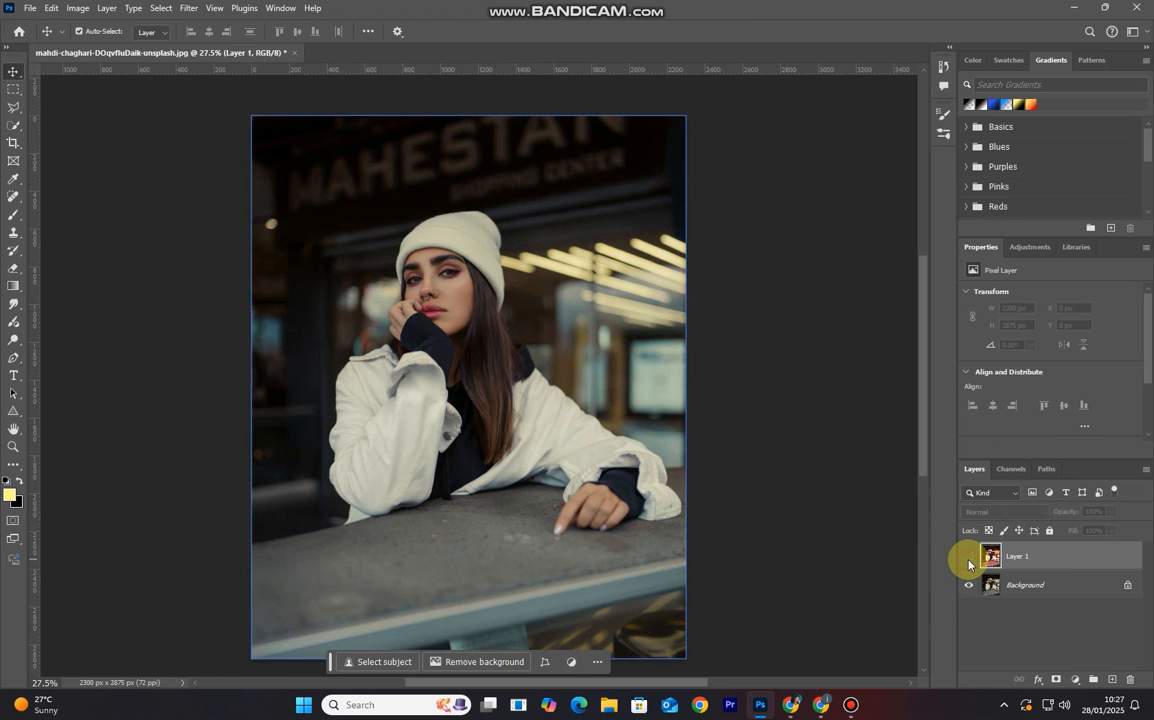
click(968, 561)
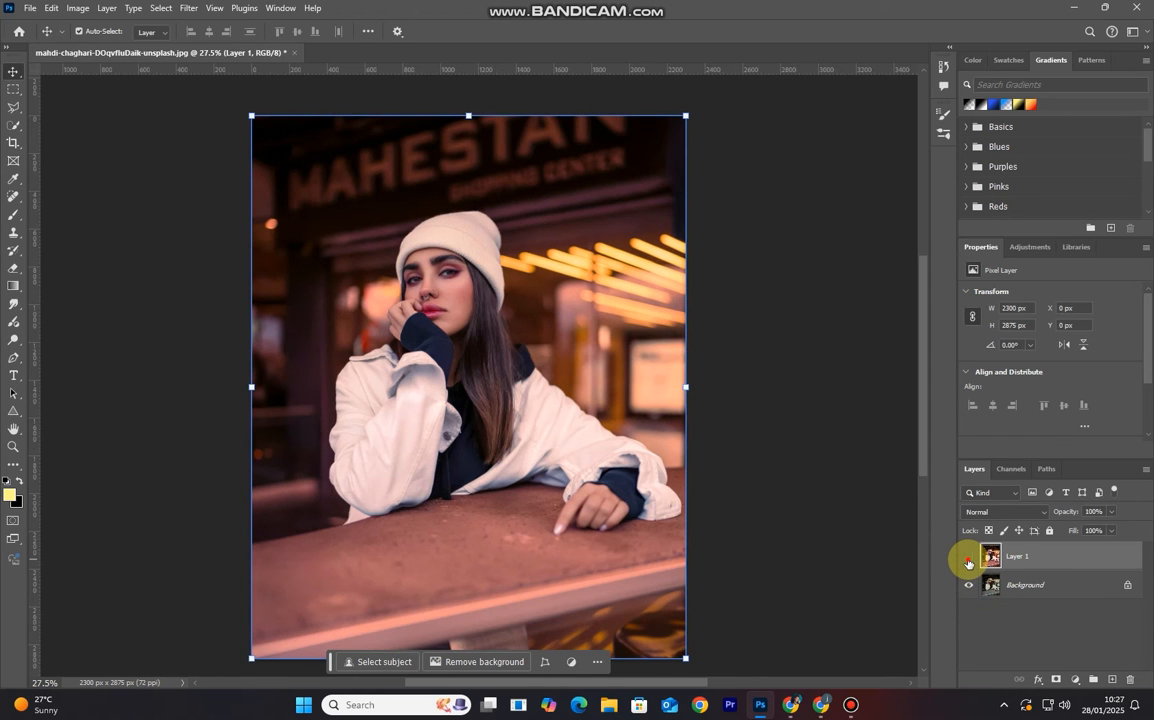
click(968, 561)
click(968, 561)
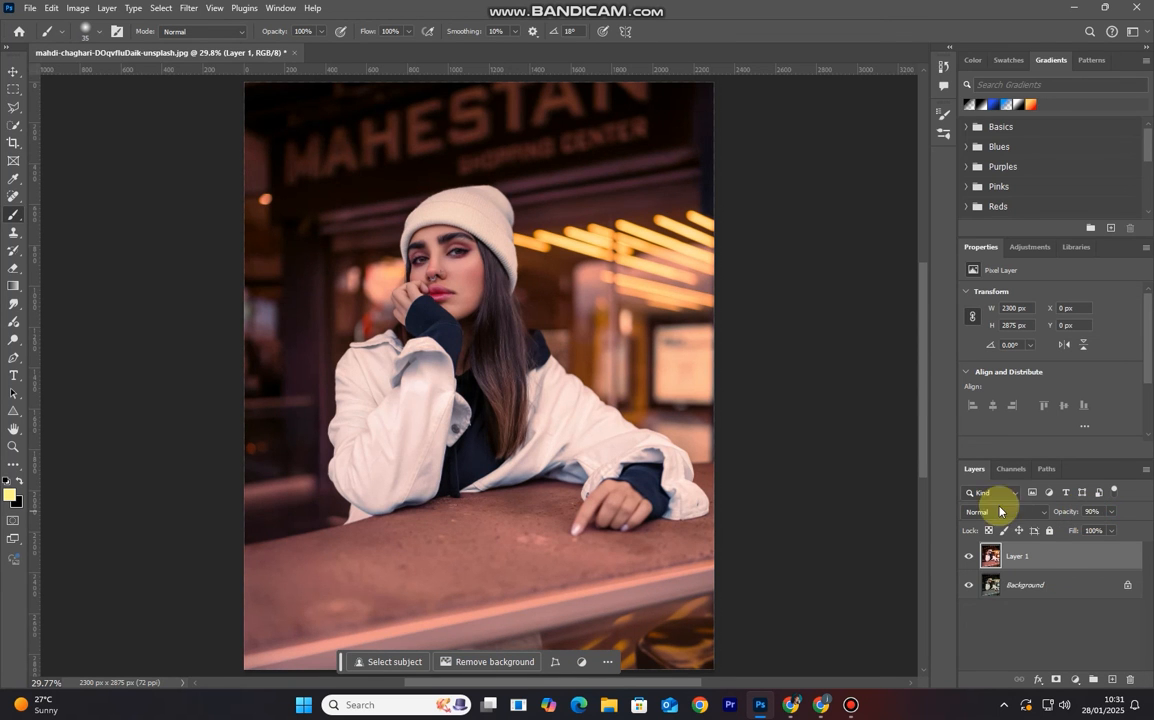
click(1010, 636)
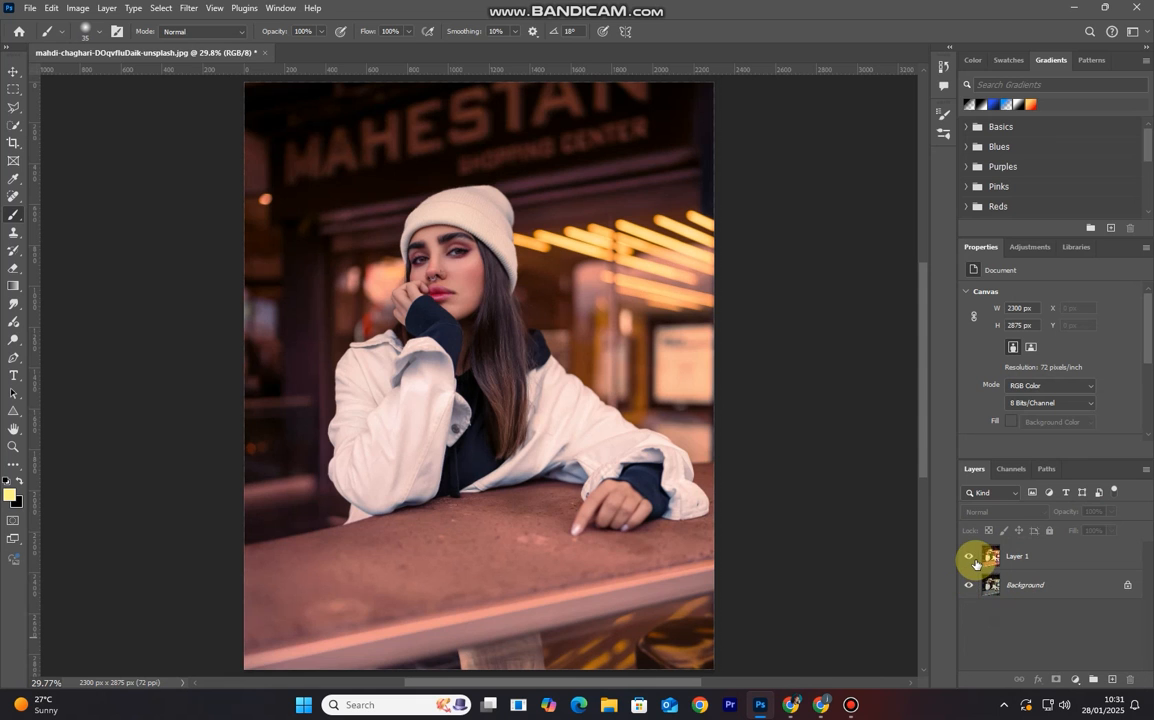
click(972, 558)
click(972, 558)
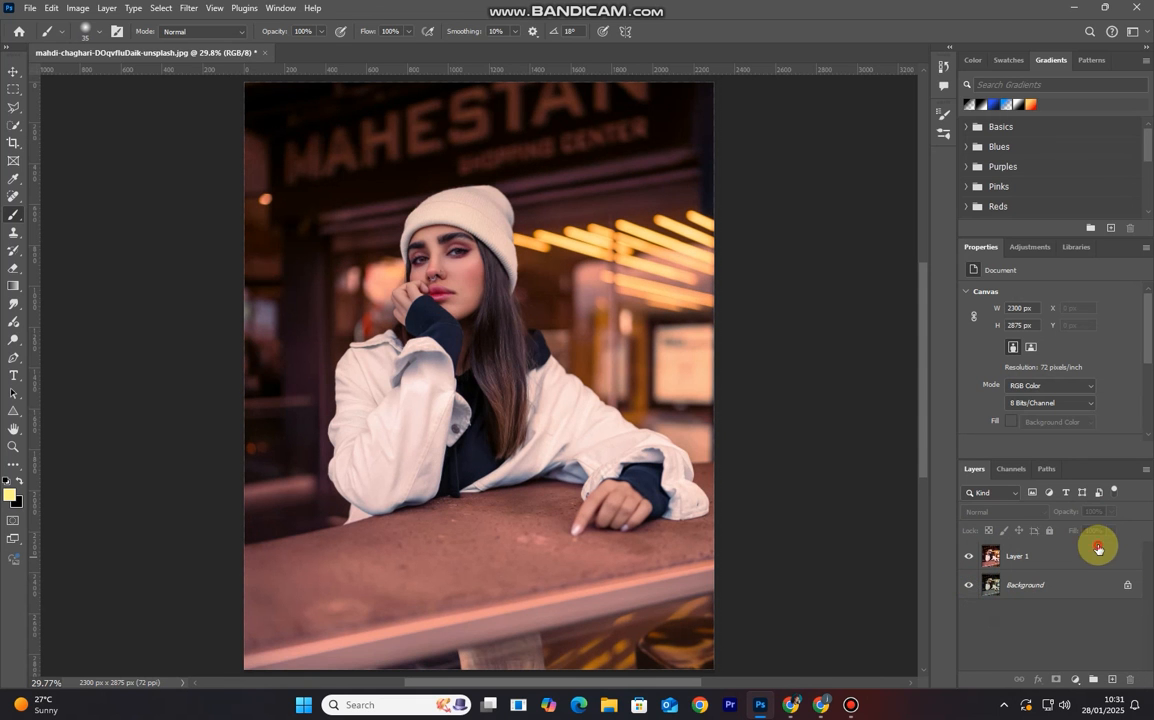
Add a Curves adjustment layer above Layer 1 and raise the RGB curve's midtones to brighten the photo.
click(1085, 556)
click(1073, 680)
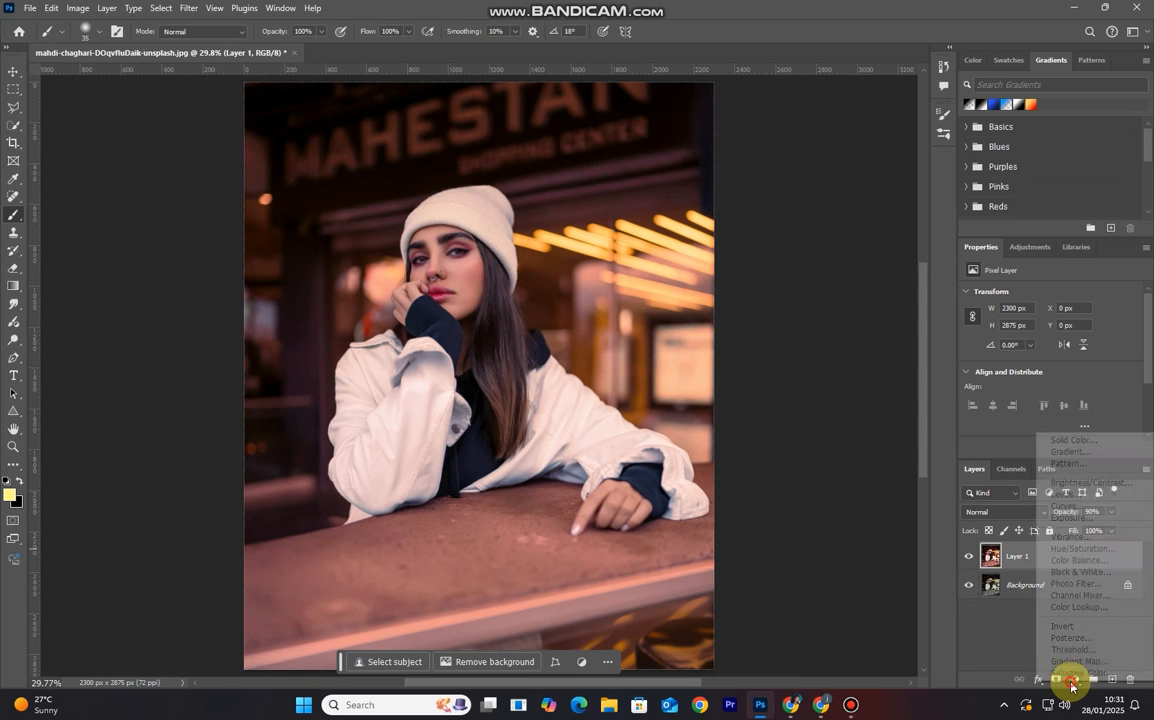
click(1069, 506)
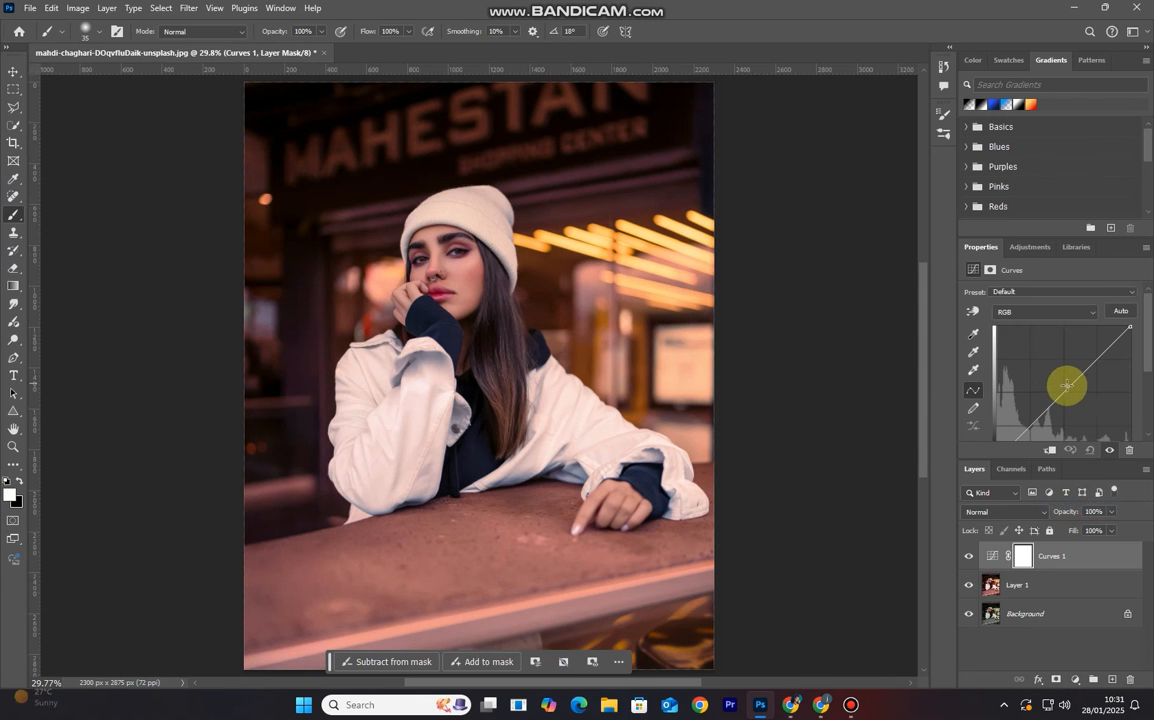
drag(1067, 386, 1048, 371)
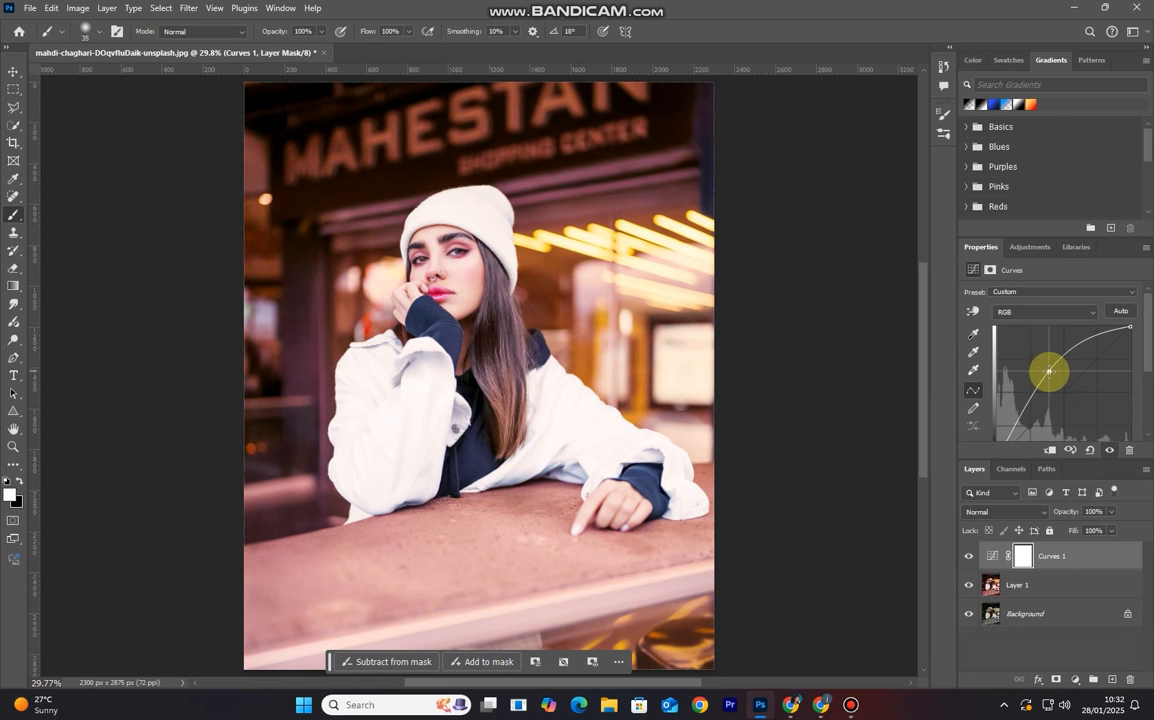
Invert the Curves layer mask to black and paint white over both irises to brighten the eyes.
click(1022, 562)
key(ctrl+i)
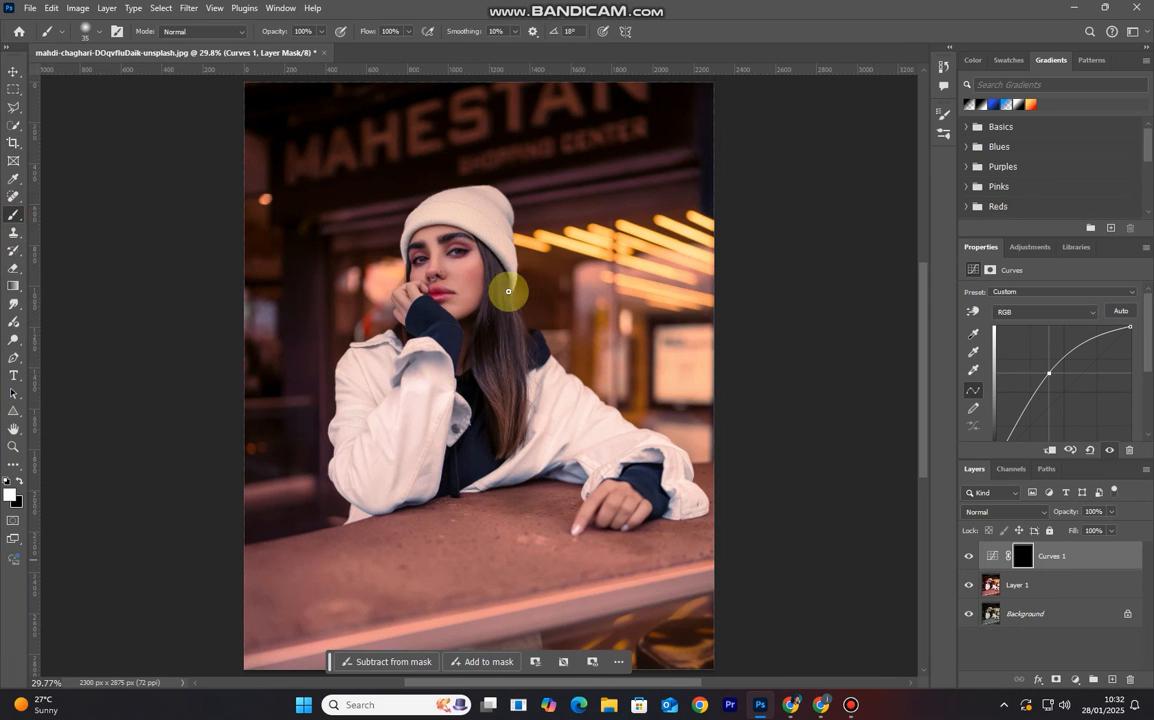
alt+scroll(438, 258, up, 5)
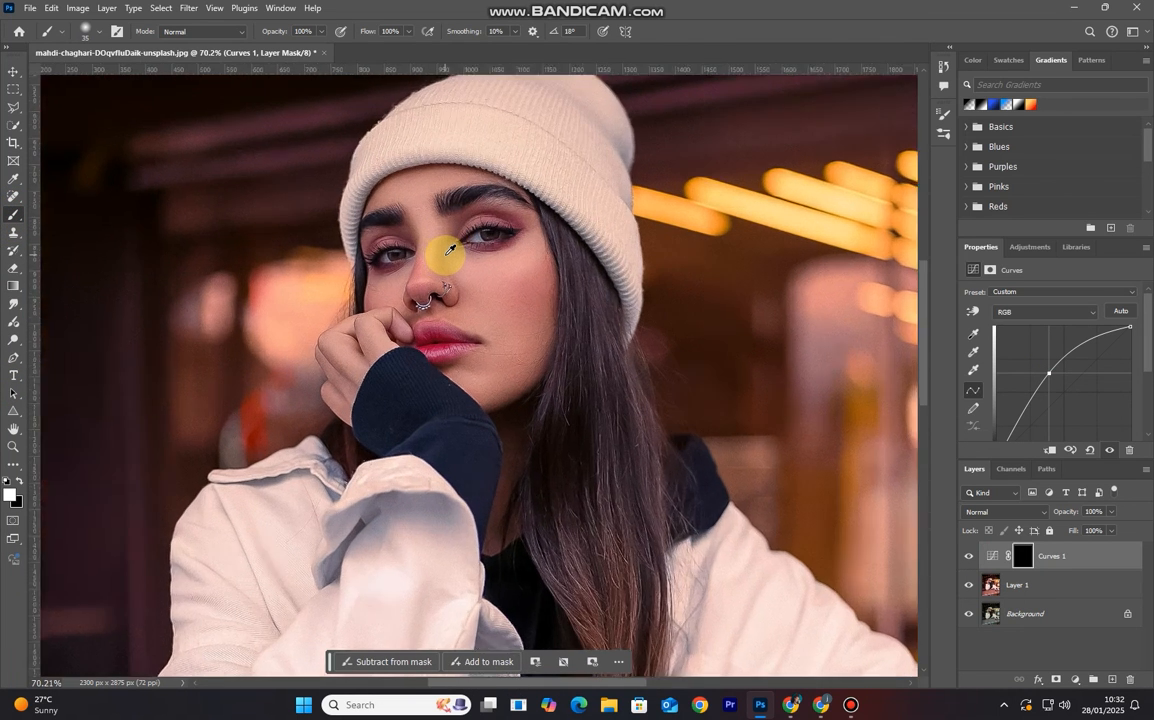
alt+scroll(450, 249, up, 6)
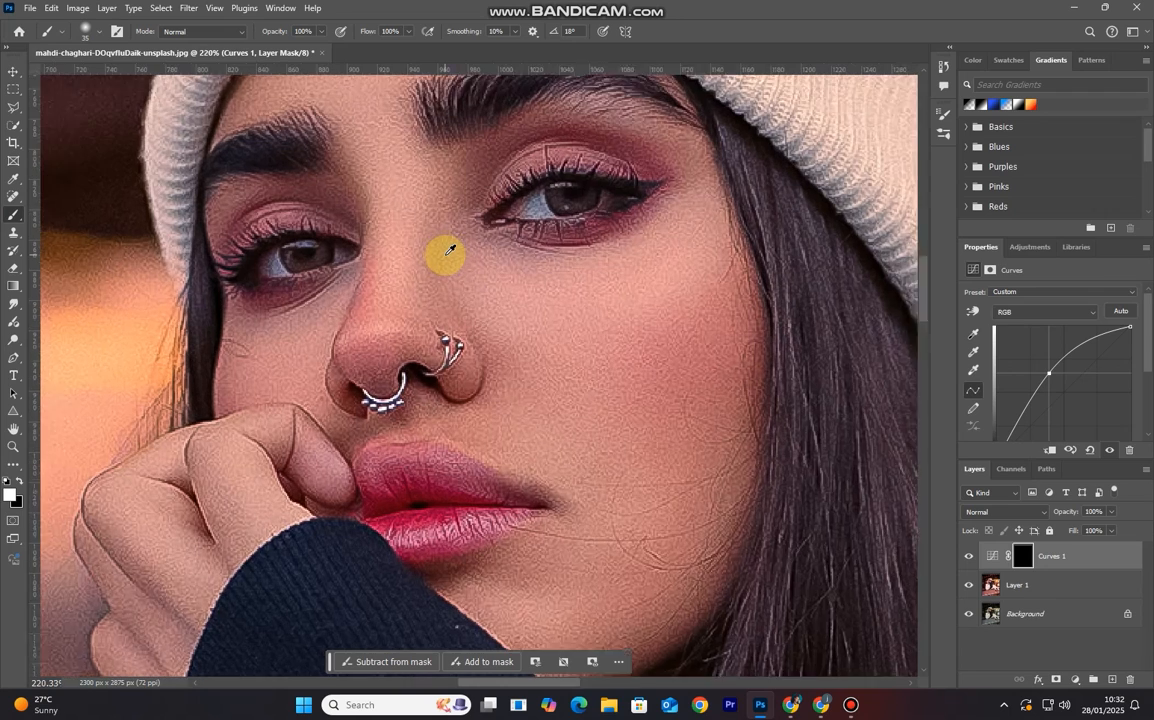
alt+scroll(449, 249, up, 1)
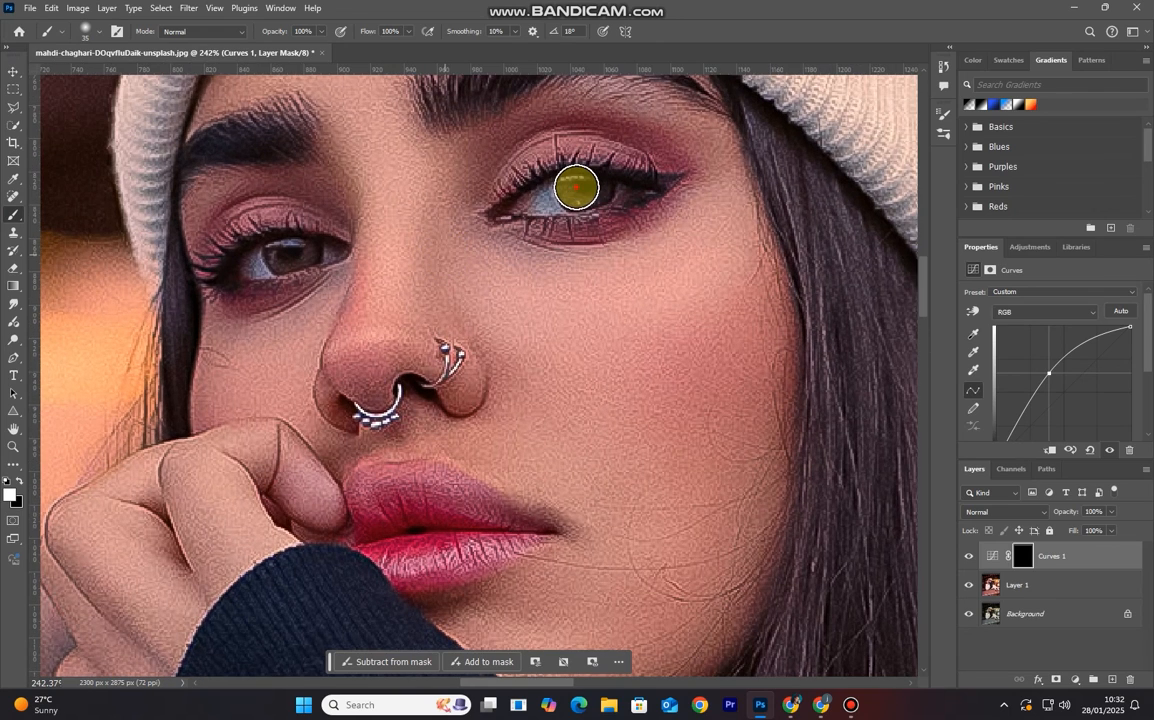
click(576, 187)
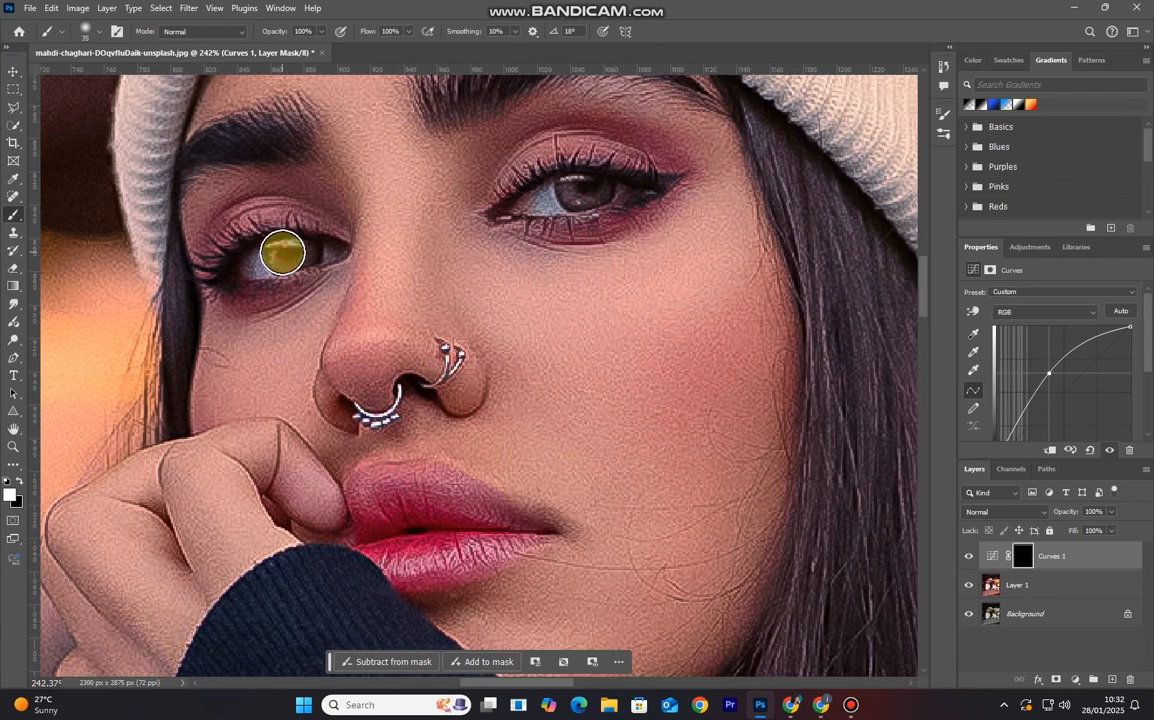
alt+scroll(515, 314, down, 4)
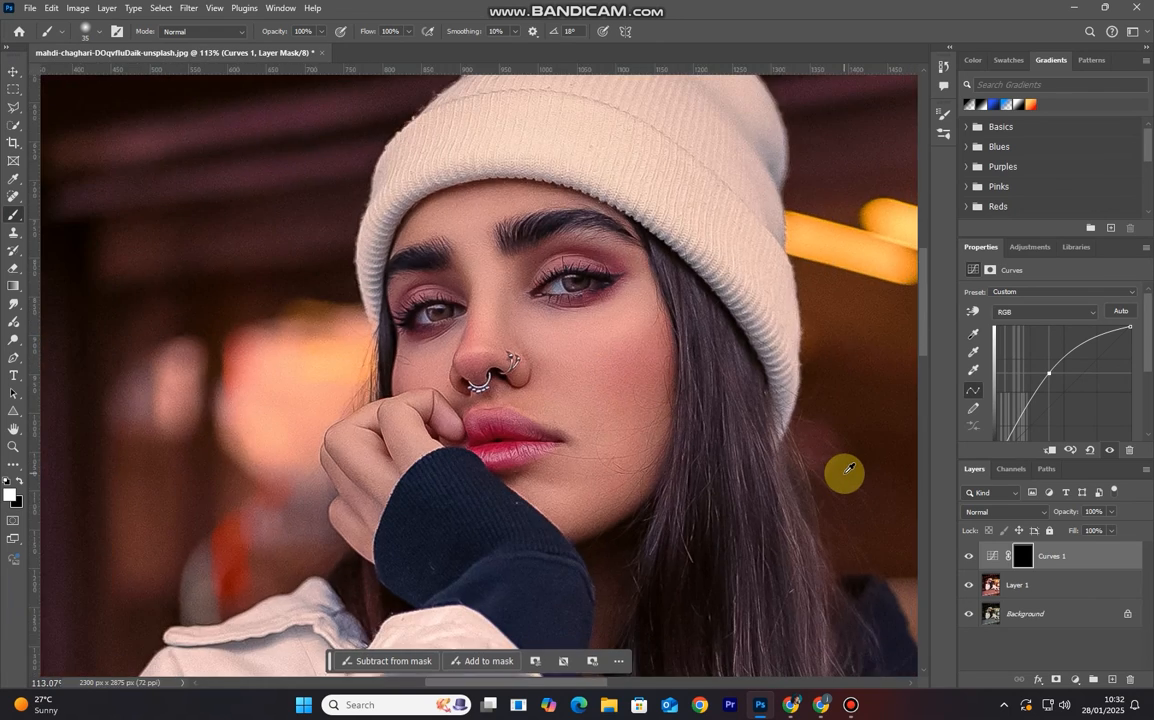
alt+scroll(845, 472, down, 3)
key(ctrl+o)
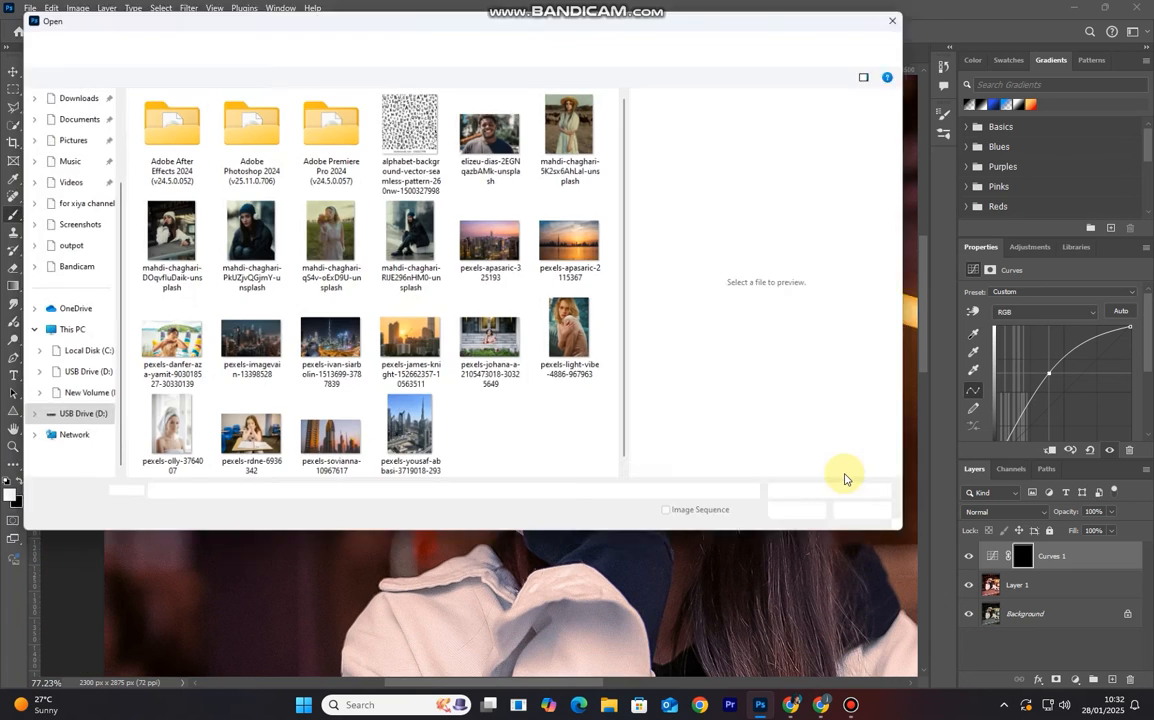
key(Escape)
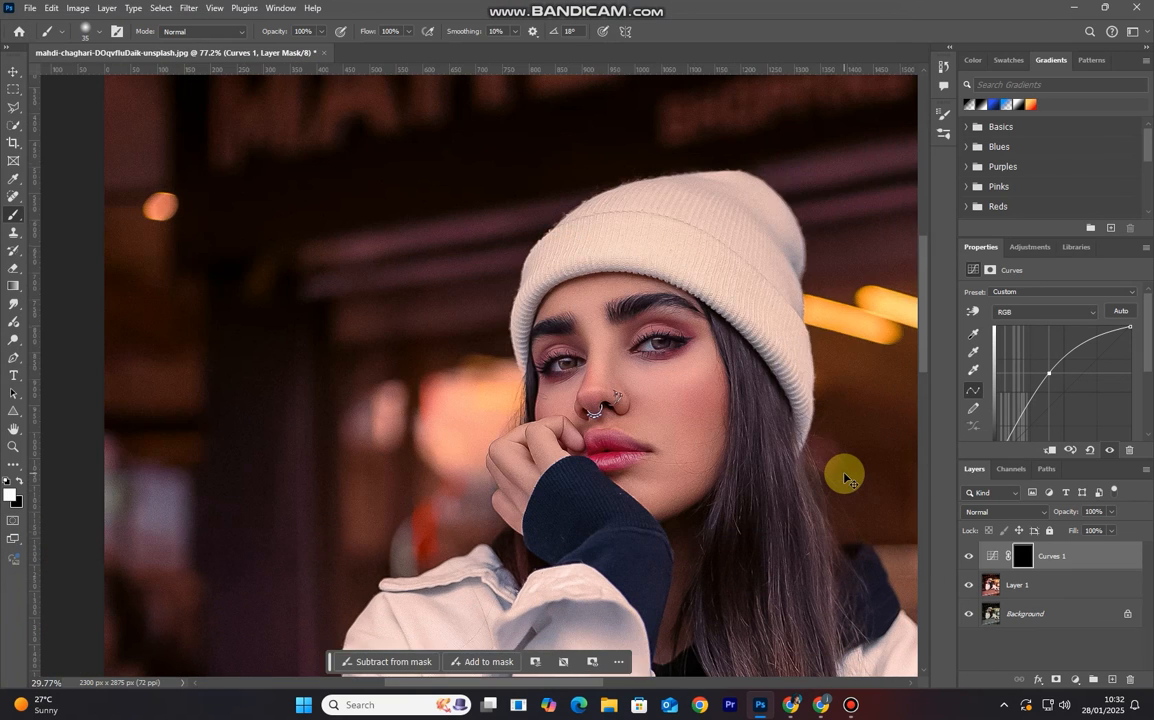
alt+scroll(845, 471, down, 4)
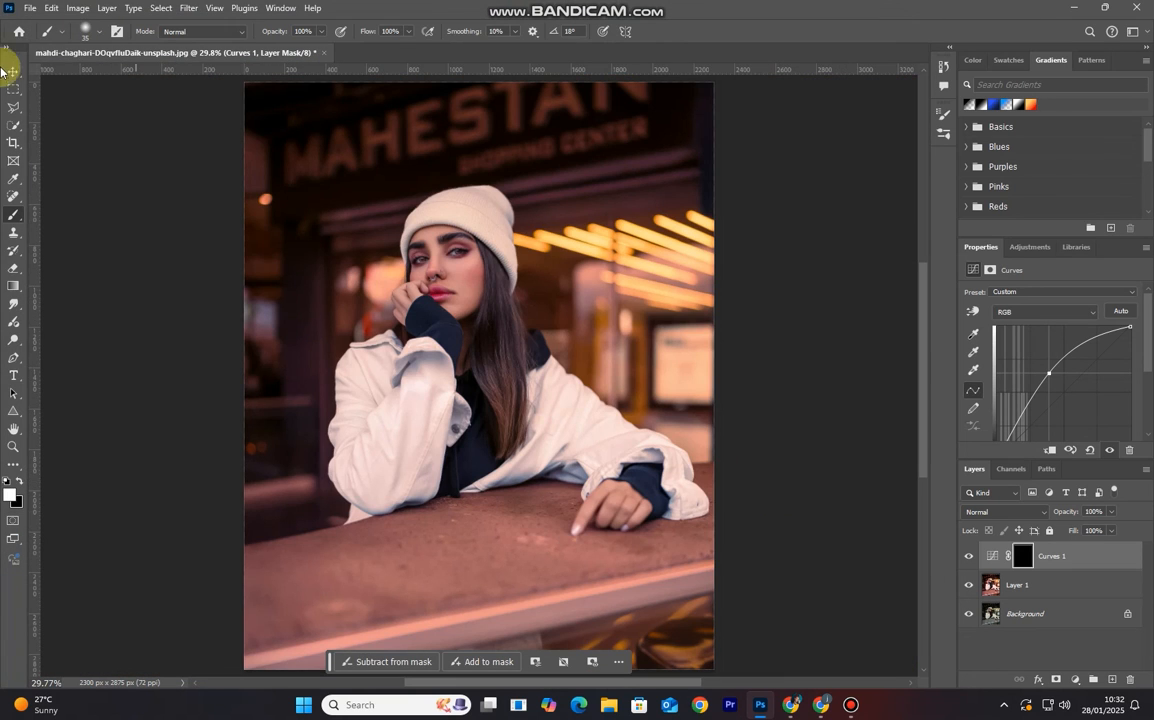
Compare the eyes with and without the Curves 1 layer by toggling its visibility, ending with it hidden, and examine the photo.
click(13, 71)
click(970, 557)
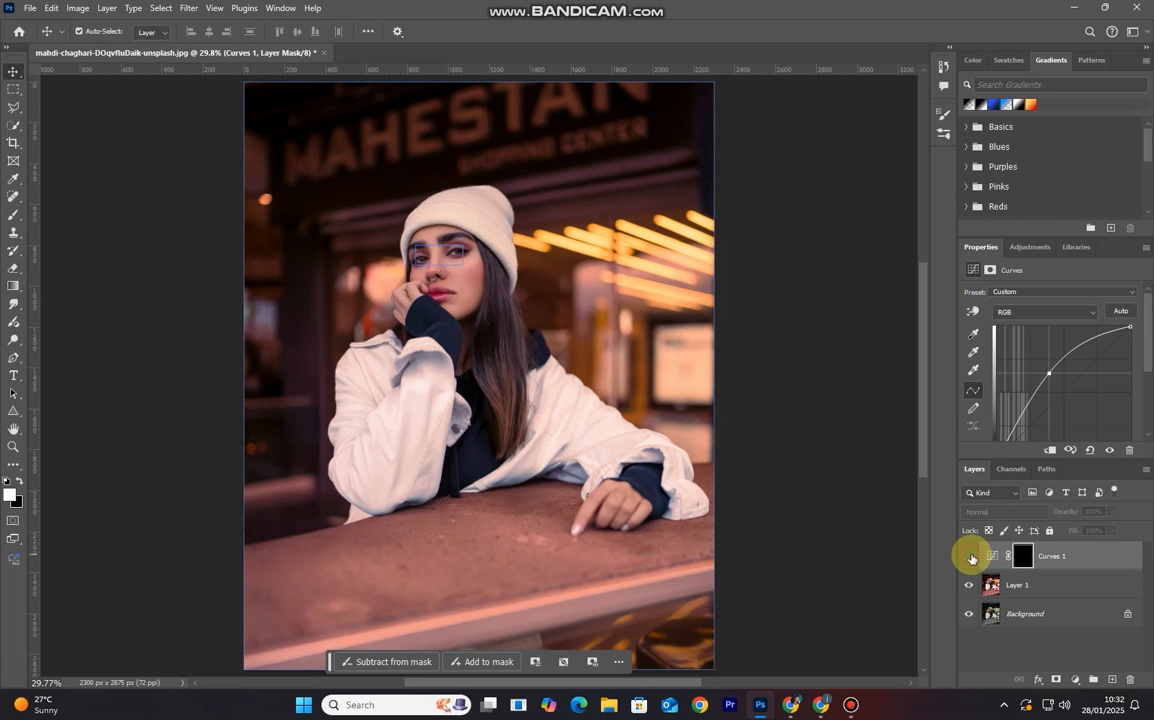
click(970, 557)
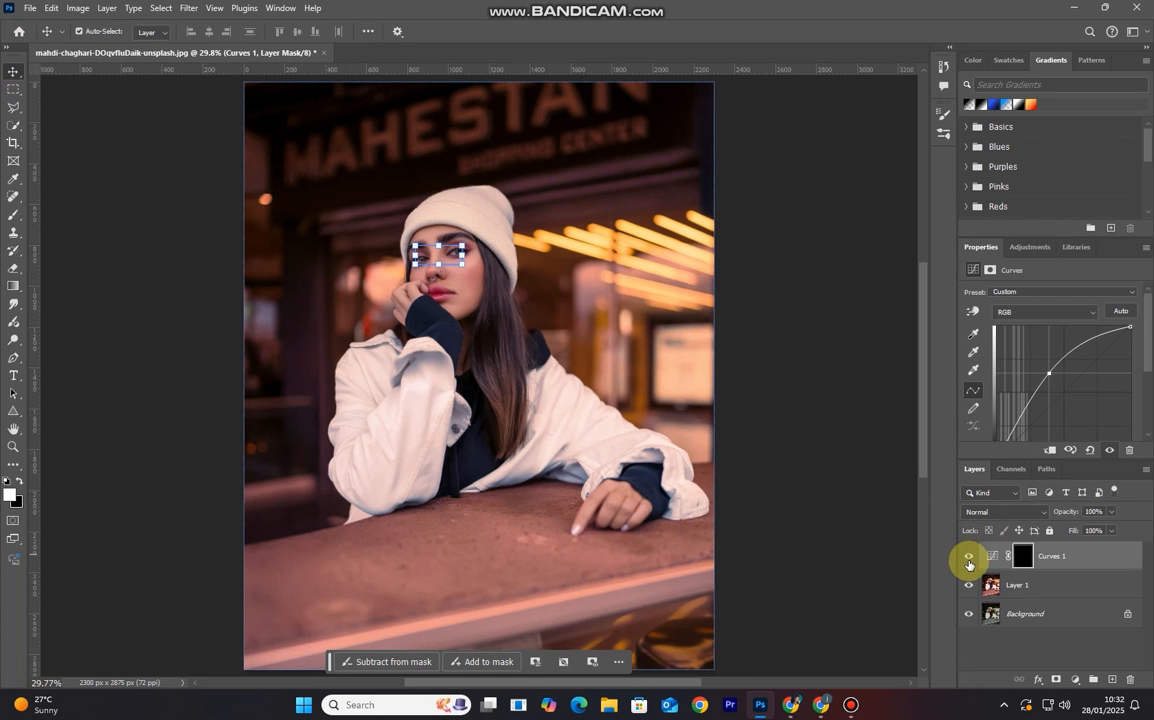
click(968, 557)
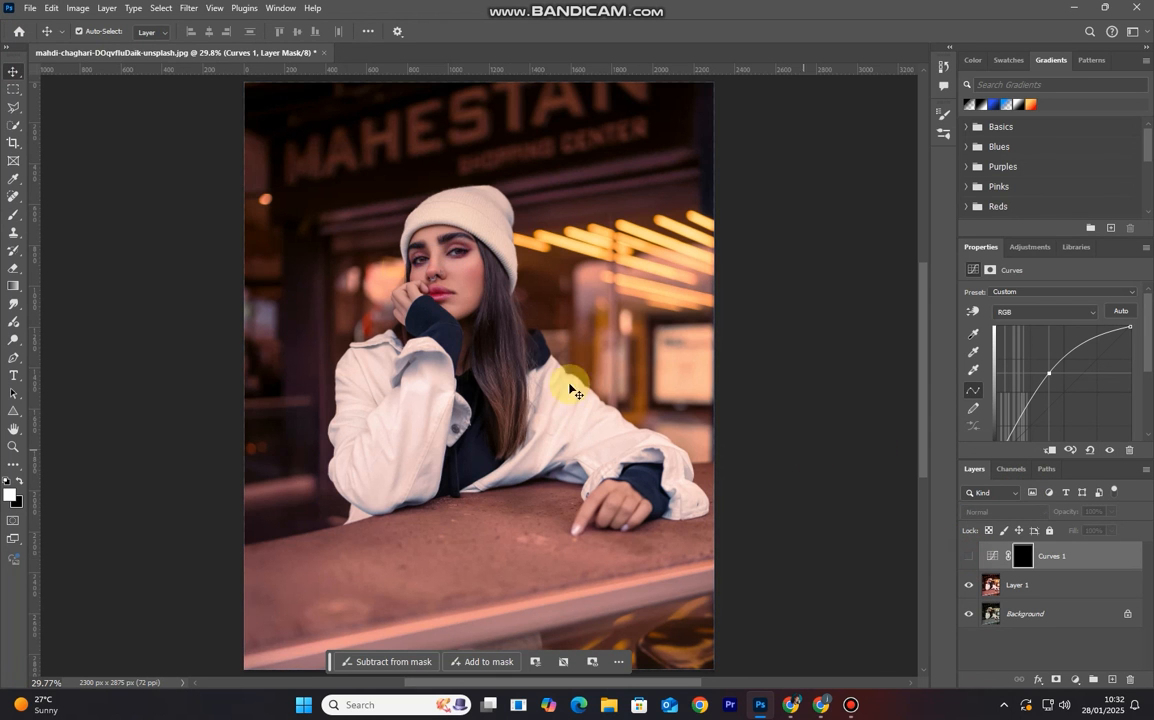
scroll(385, 165, up, 6)
scroll(420, 208, down, 7)
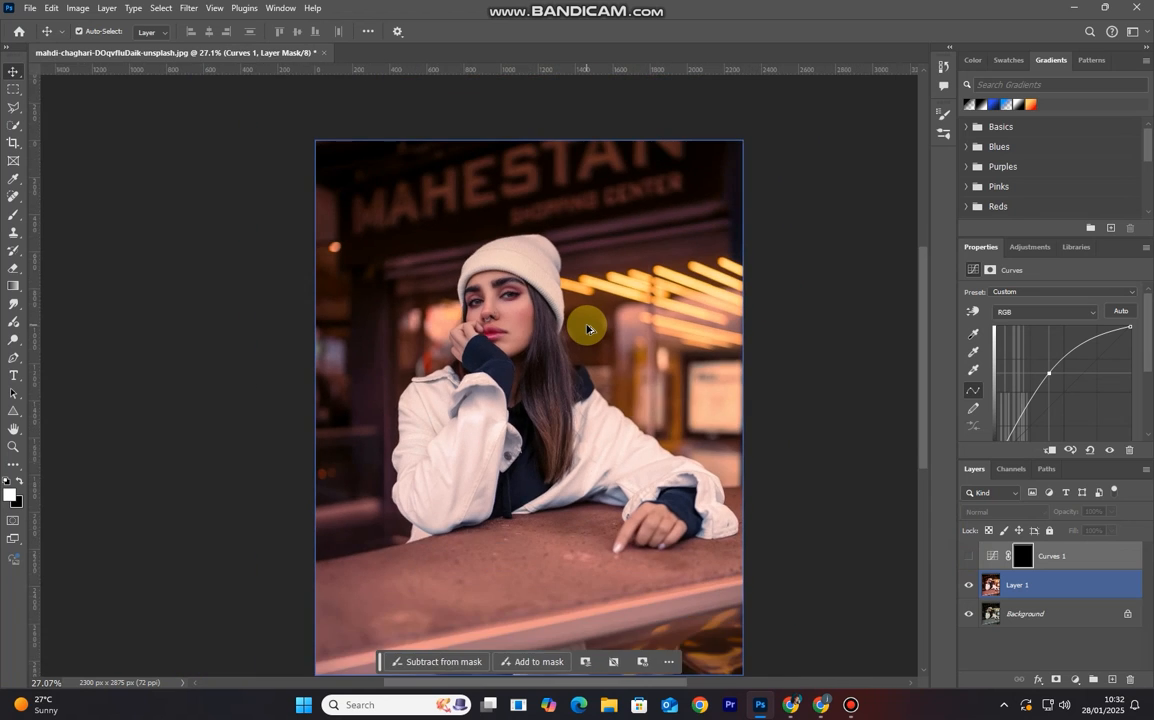
scroll(587, 329, down, 3)
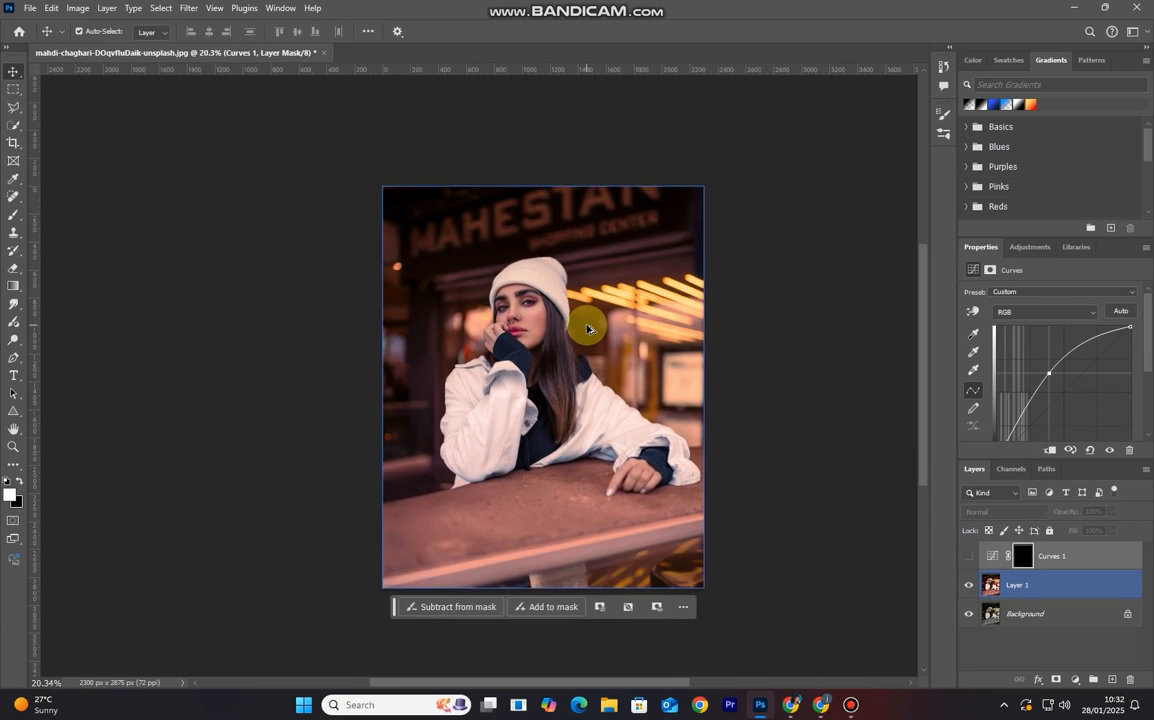